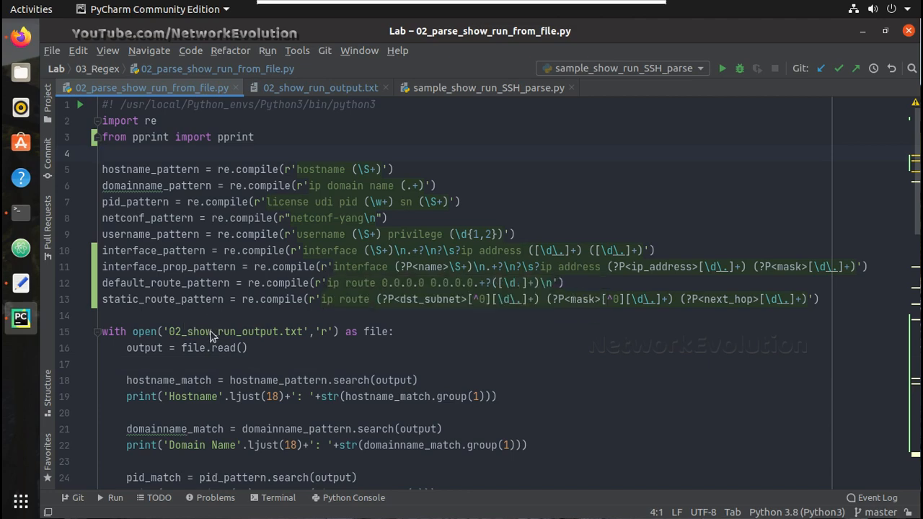
scroll(209, 317, "down", 3)
scroll(209, 316, "down", 3)
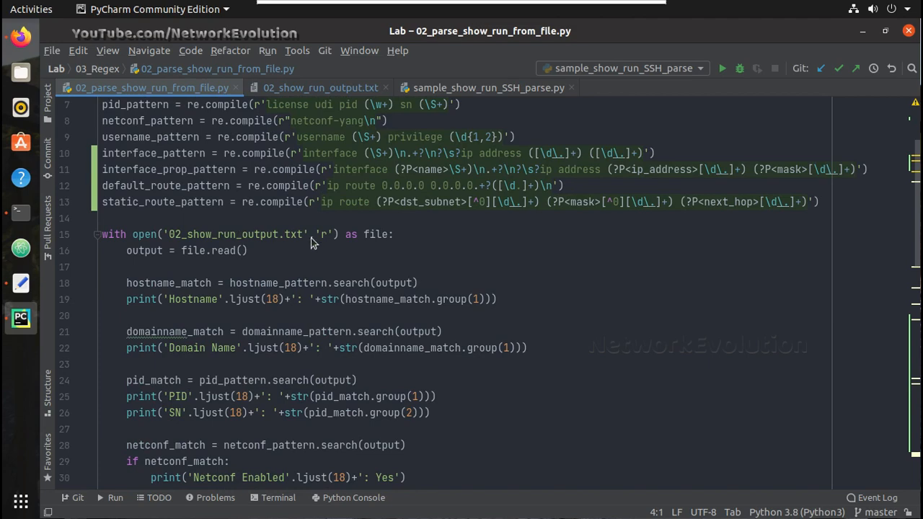
Step: Check which saved show-run file the parse-from-file script reads and glance at that file
left_click(247, 233)
left_click_drag(305, 233, 171, 235)
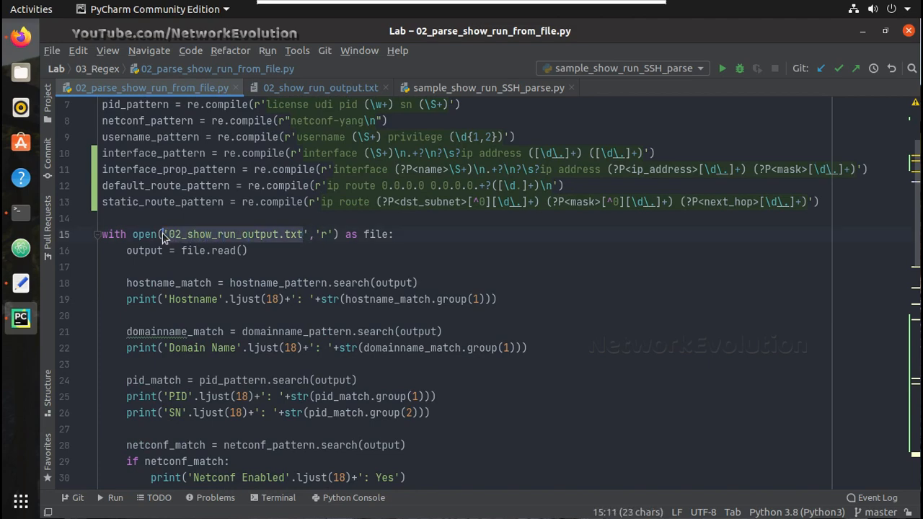
left_click(294, 91)
scroll(202, 306, "up", 10)
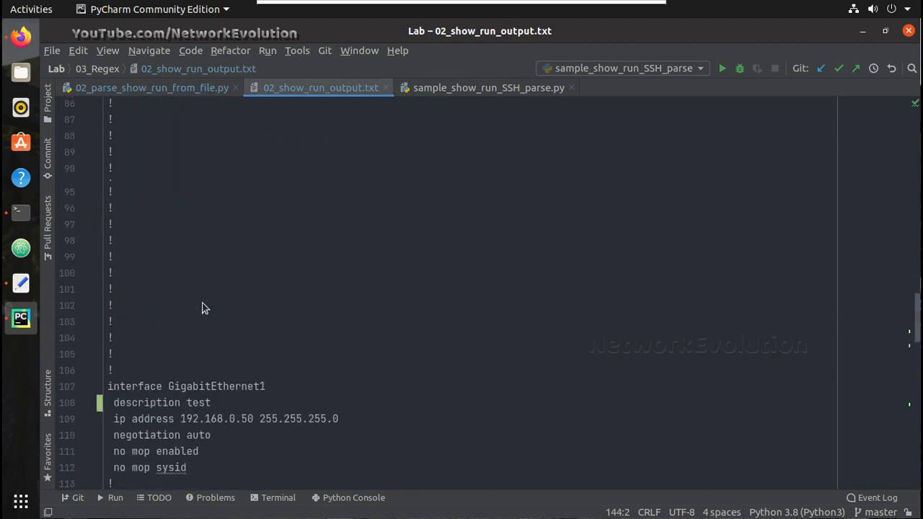
scroll(202, 306, "up", 10)
scroll(202, 306, "up", 8)
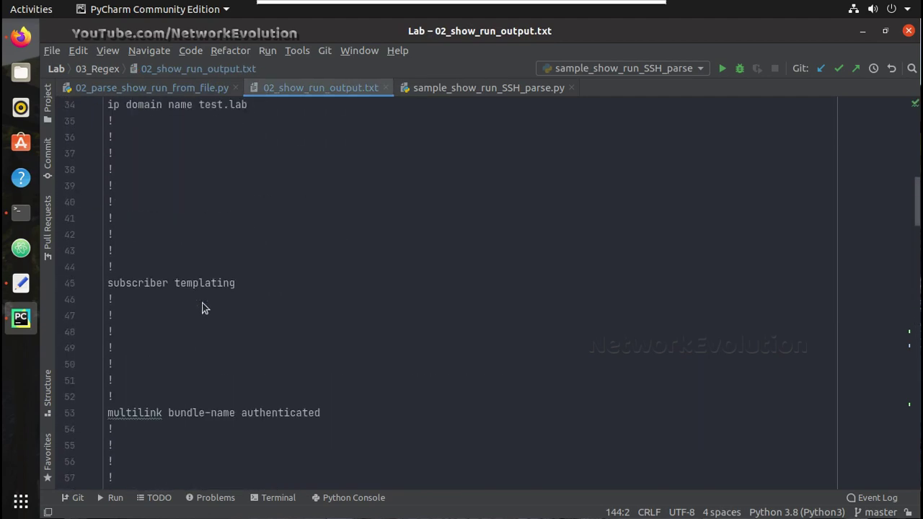
left_click(174, 90)
left_click(224, 219)
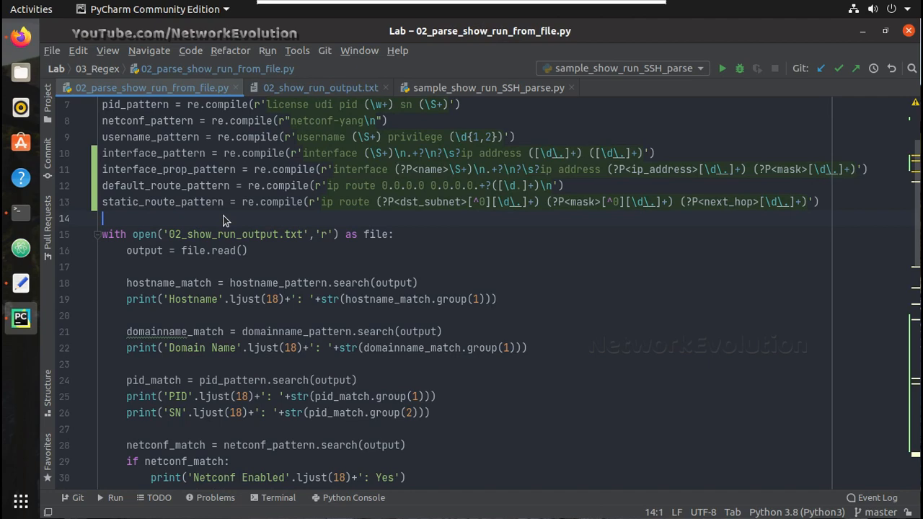
scroll(224, 218, "up", 2)
left_click(167, 160)
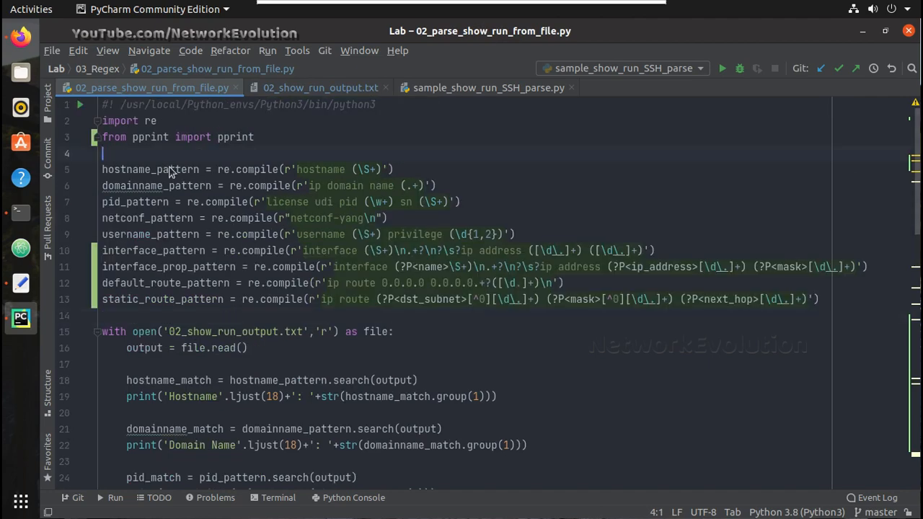
scroll(188, 326, "down", 6)
scroll(187, 326, "down", 6)
scroll(188, 325, "up", 6)
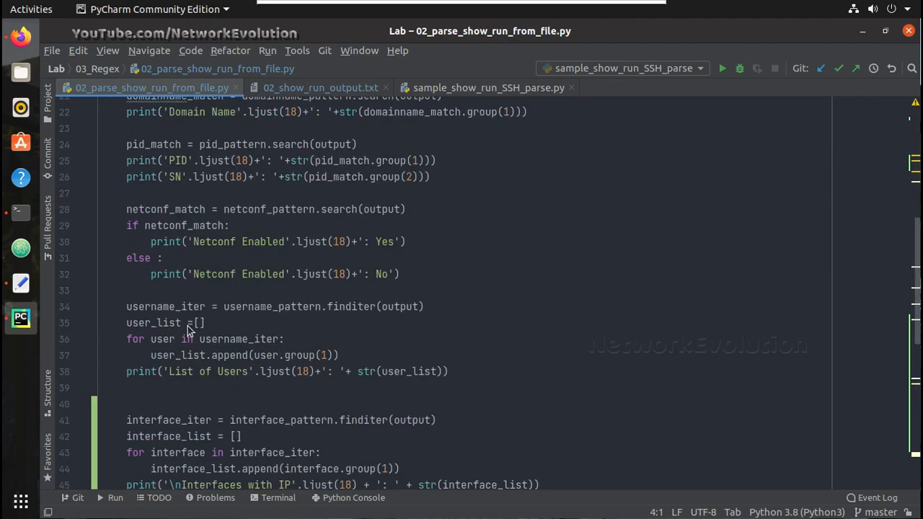
scroll(188, 326, "up", 6)
Step: Run '02_parse_show_run_from_file' and read the parsed hostname, users, interfaces and routes
right_click(145, 315)
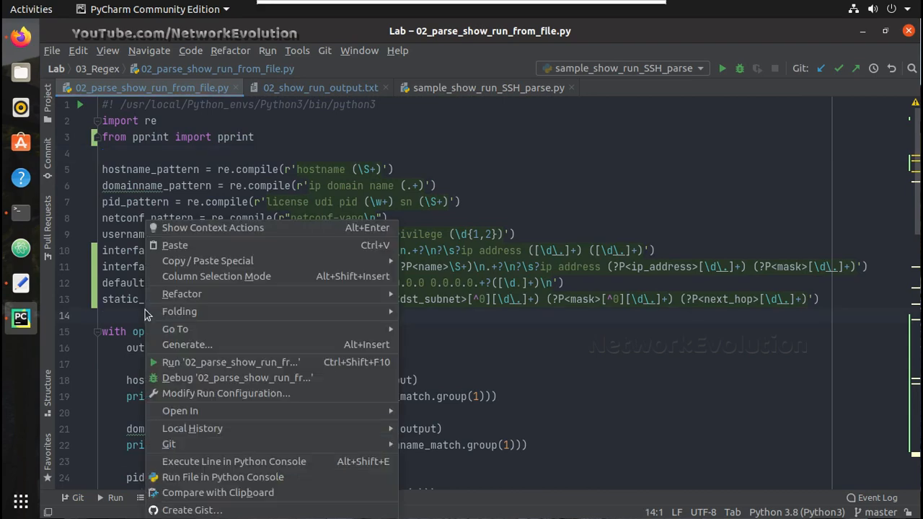
left_click(179, 361)
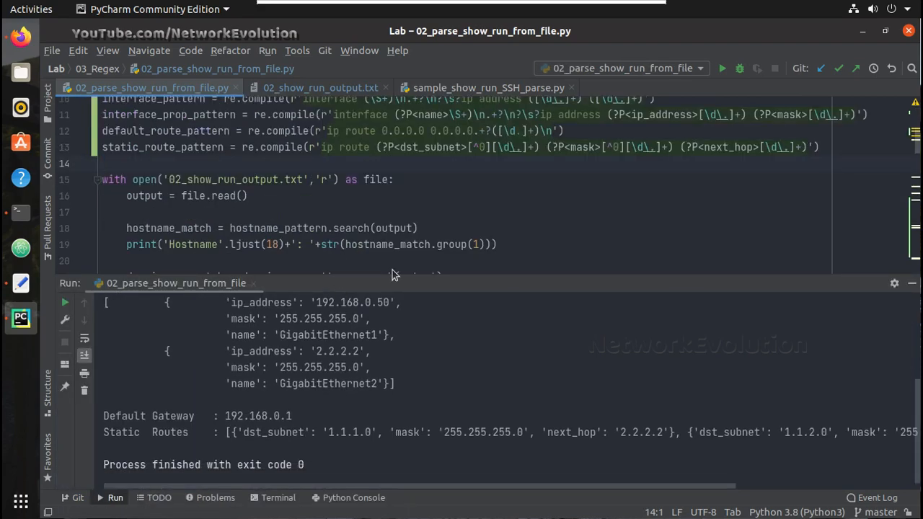
left_click_drag(393, 281, 397, 215)
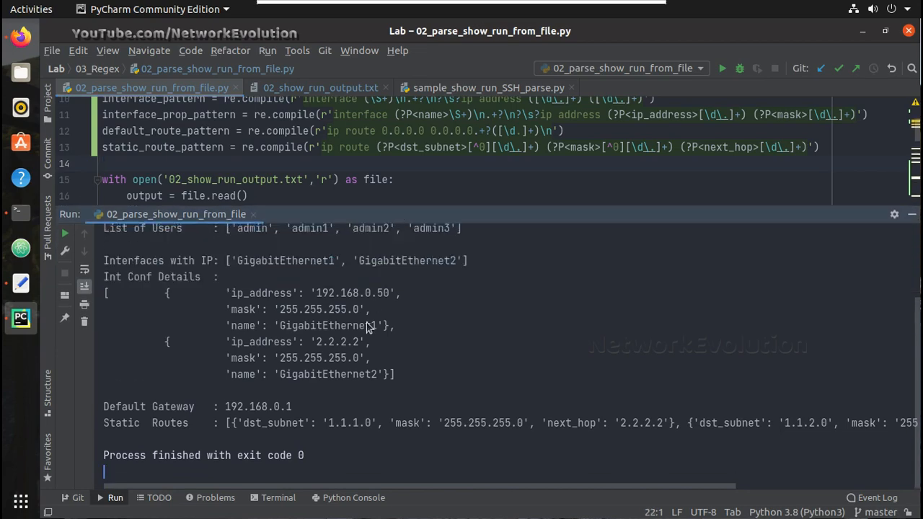
scroll(367, 325, "up", 5)
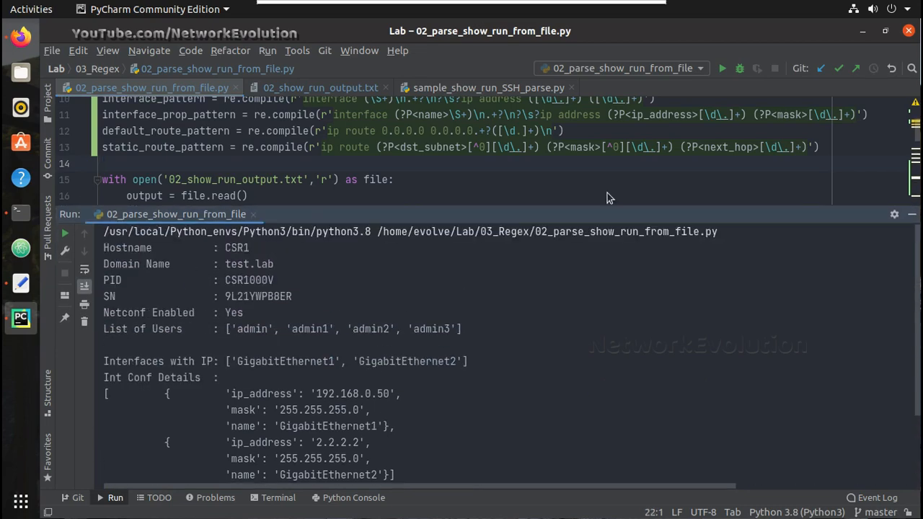
left_click(911, 214)
scroll(593, 219, "up", 2)
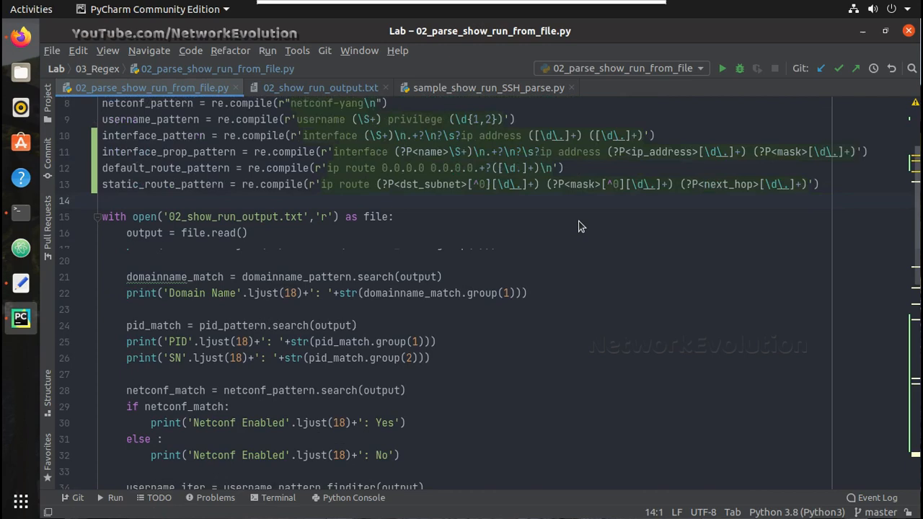
scroll(581, 226, "up", 3)
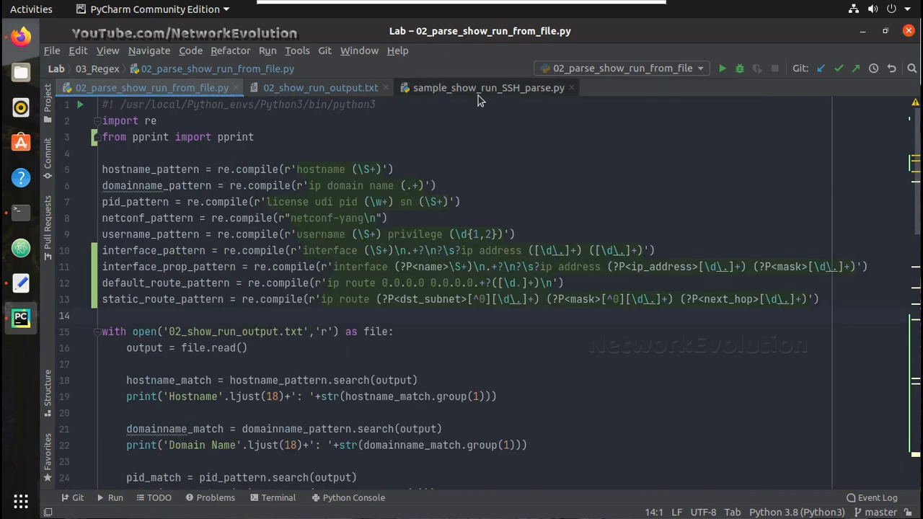
right_click(436, 93)
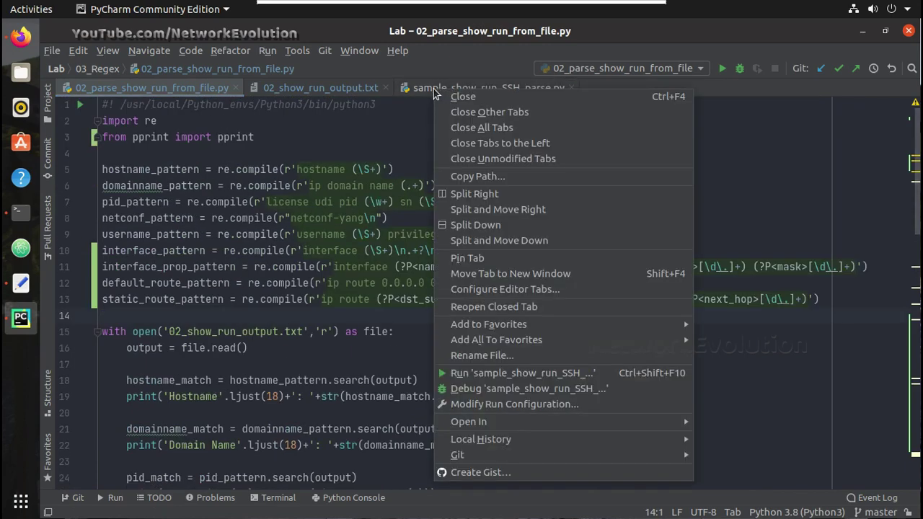
left_click(494, 196)
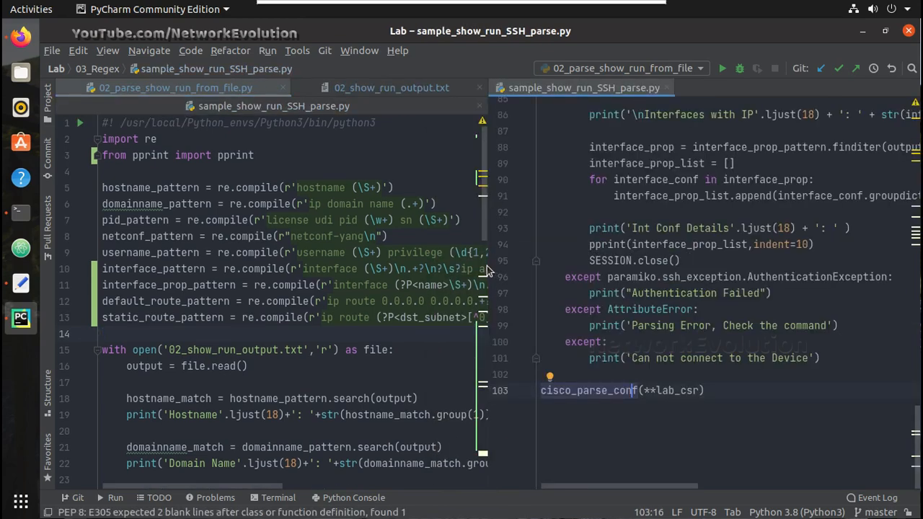
left_click_drag(487, 265, 501, 288)
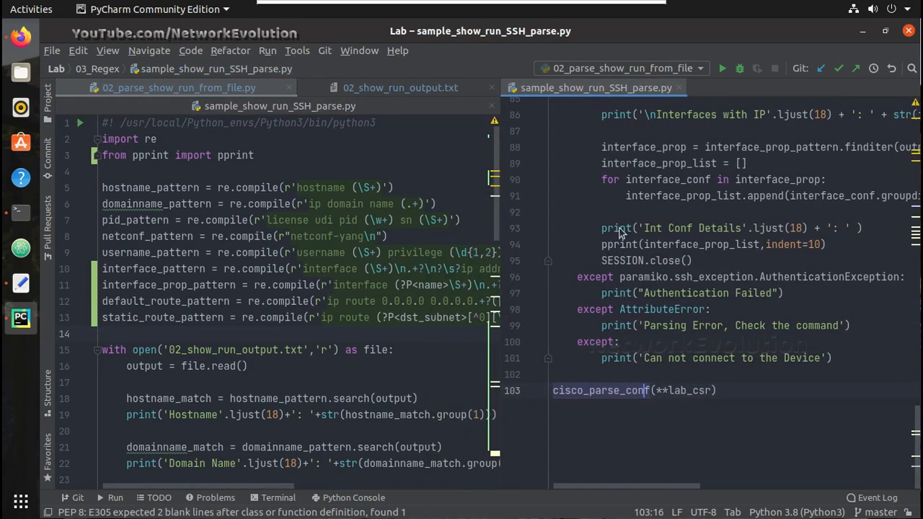
scroll(618, 233, "up", 10)
scroll(618, 232, "up", 10)
scroll(618, 233, "up", 10)
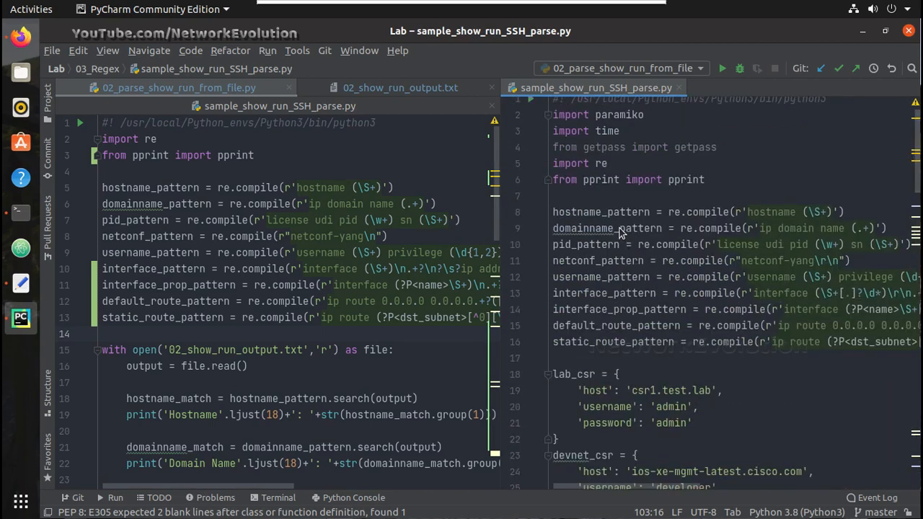
scroll(526, 213, "up", 1)
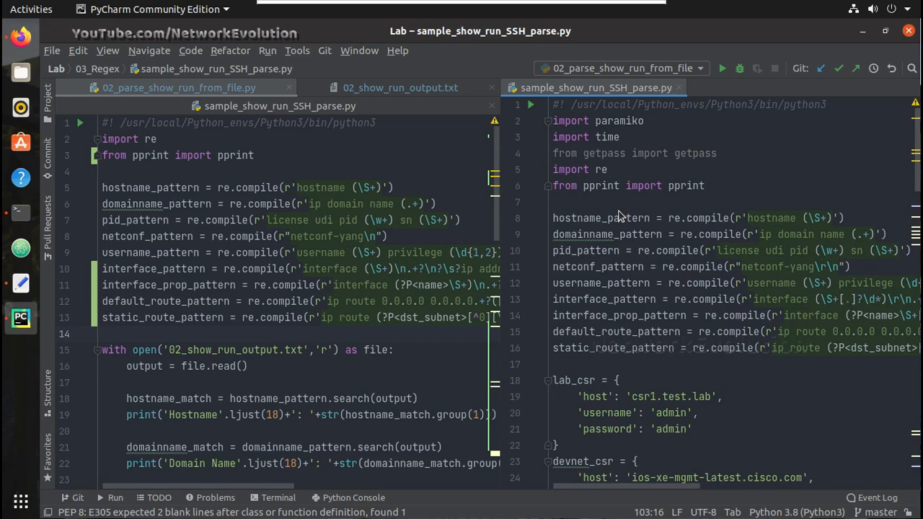
scroll(620, 216, "down", 4)
scroll(626, 254, "down", 1)
scroll(626, 254, "down", 3)
scroll(625, 254, "up", 8)
scroll(662, 389, "down", 4)
scroll(663, 389, "down", 3)
scroll(662, 390, "up", 8)
left_click_drag(721, 153, 553, 153)
scroll(656, 332, "down", 3)
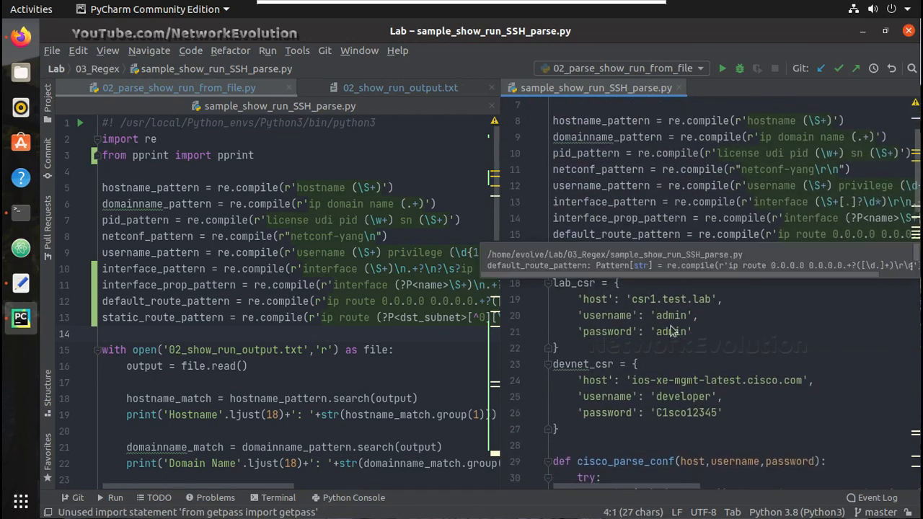
left_click_drag(694, 331, 575, 333)
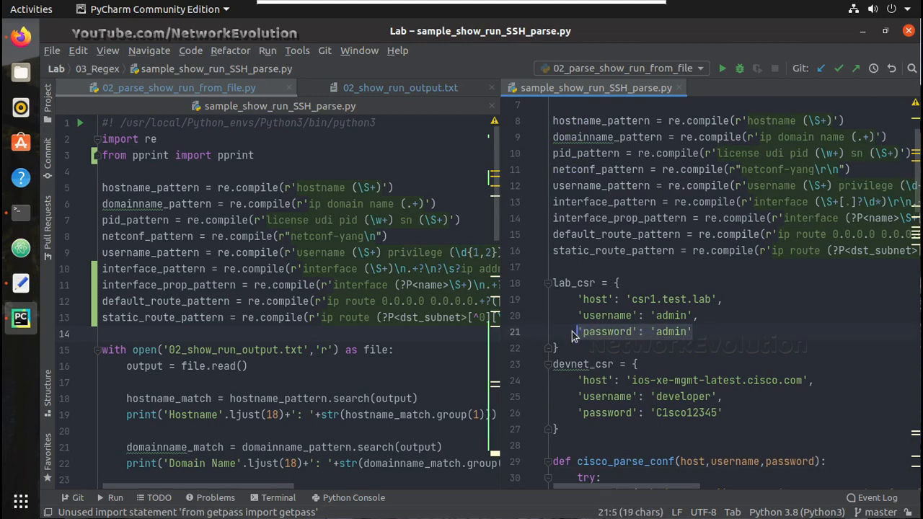
left_click(575, 336)
scroll(662, 267, "up", 6)
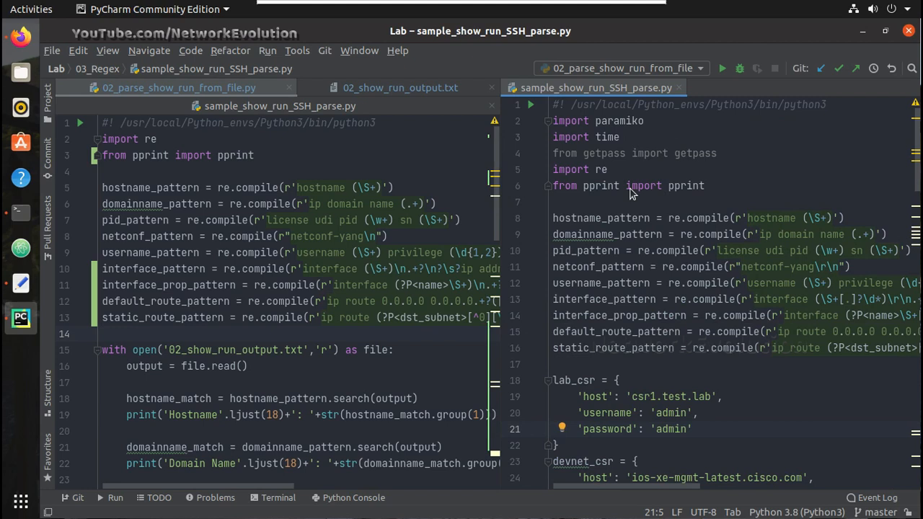
left_click(599, 204)
left_click(614, 172)
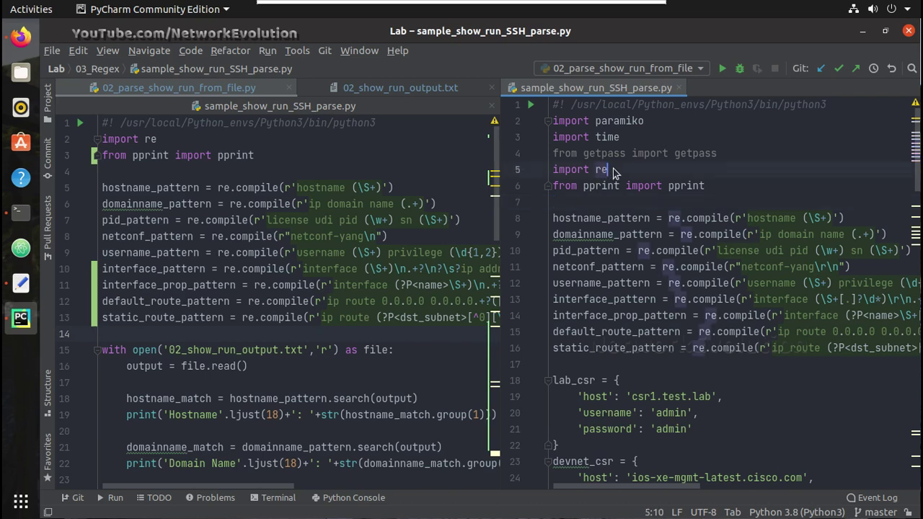
left_click(711, 188)
left_click_drag(708, 186, 617, 189)
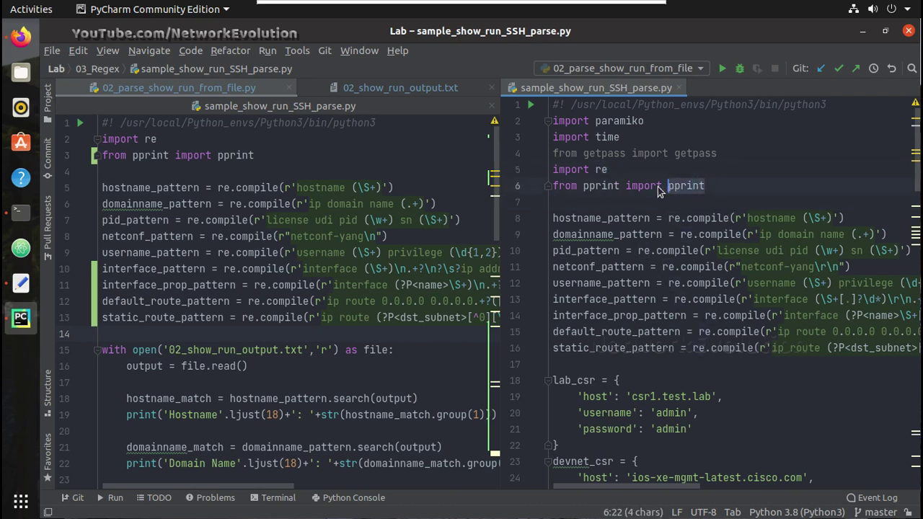
left_click(615, 189)
scroll(606, 231, "down", 10)
scroll(606, 230, "down", 10)
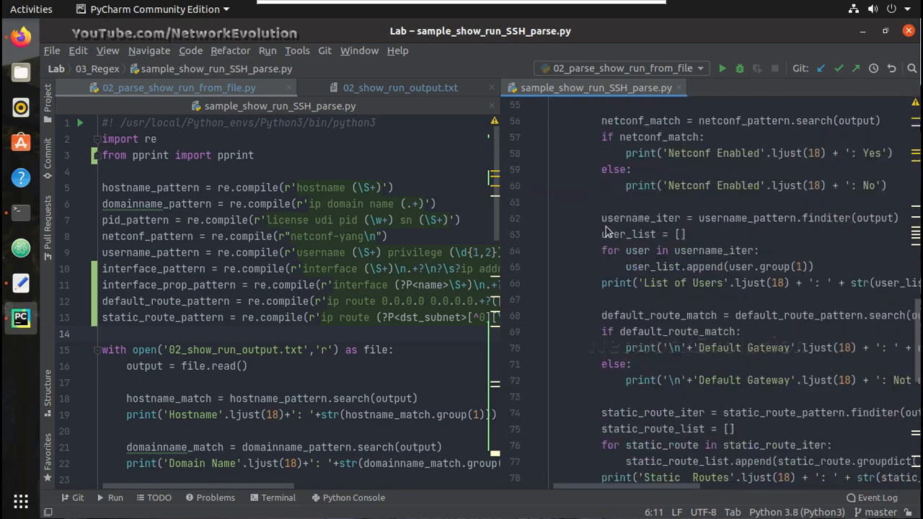
scroll(605, 230, "down", 8)
scroll(606, 230, "up", 4)
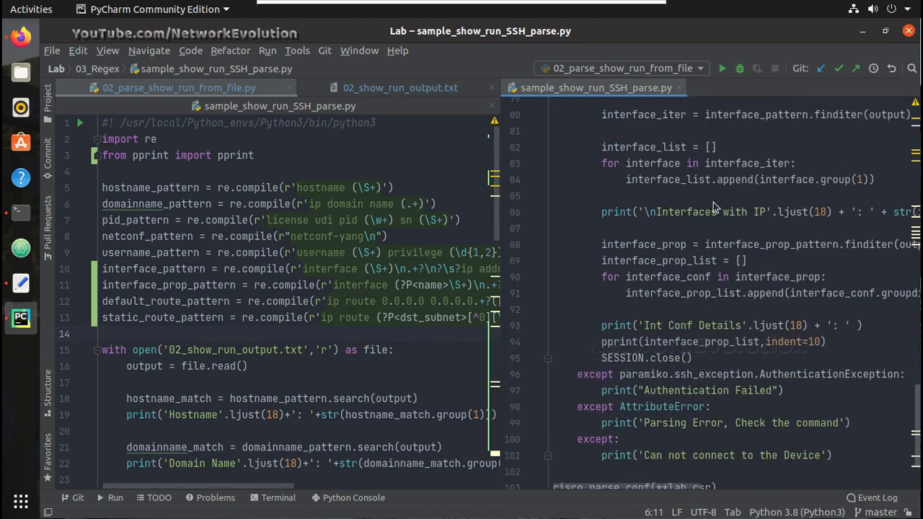
scroll(726, 260, "up", 8)
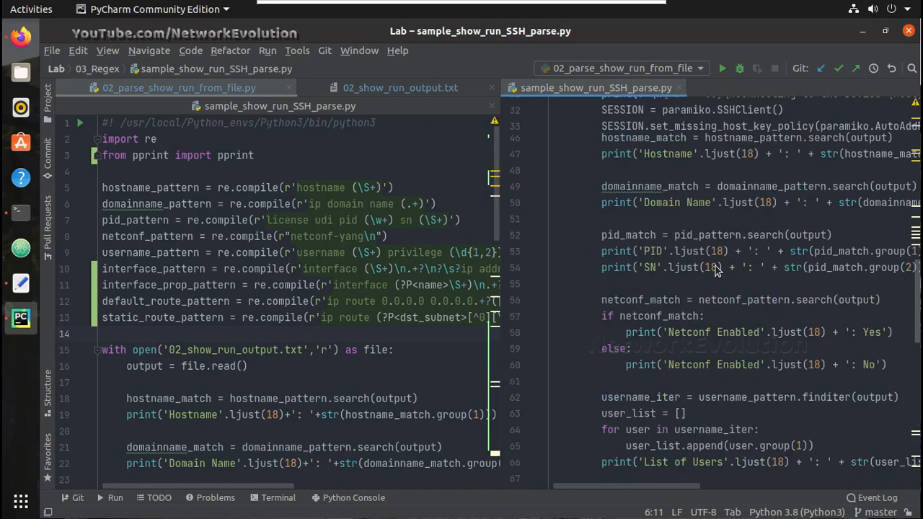
scroll(721, 263, "up", 8)
scroll(718, 266, "up", 8)
scroll(717, 270, "up", 3)
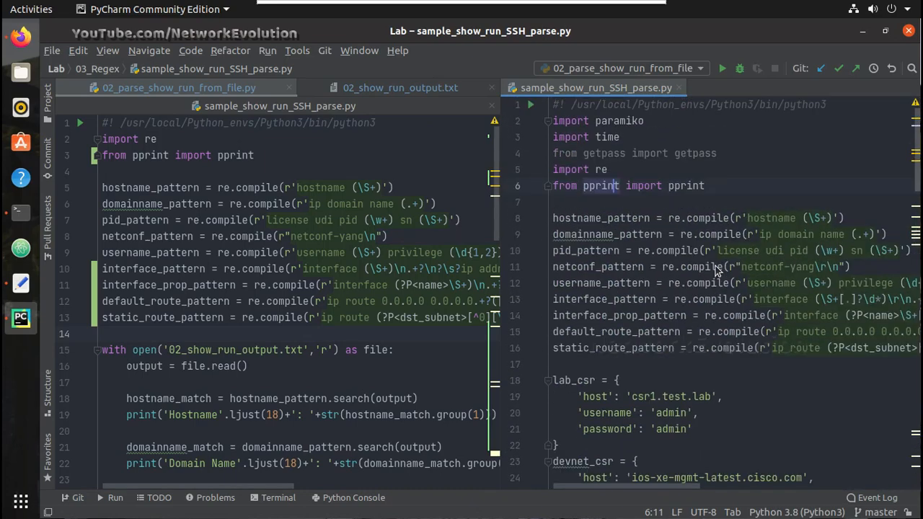
scroll(695, 216, "down", 3)
scroll(696, 216, "down", 3)
scroll(696, 216, "up", 3)
left_click_drag(503, 373, 442, 373)
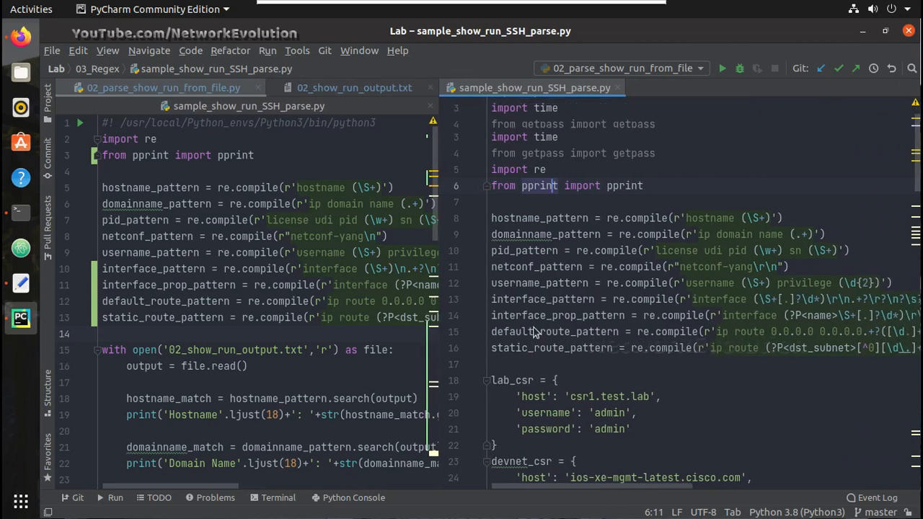
scroll(534, 332, "down", 3)
scroll(534, 332, "up", 1)
scroll(534, 332, "up", 1)
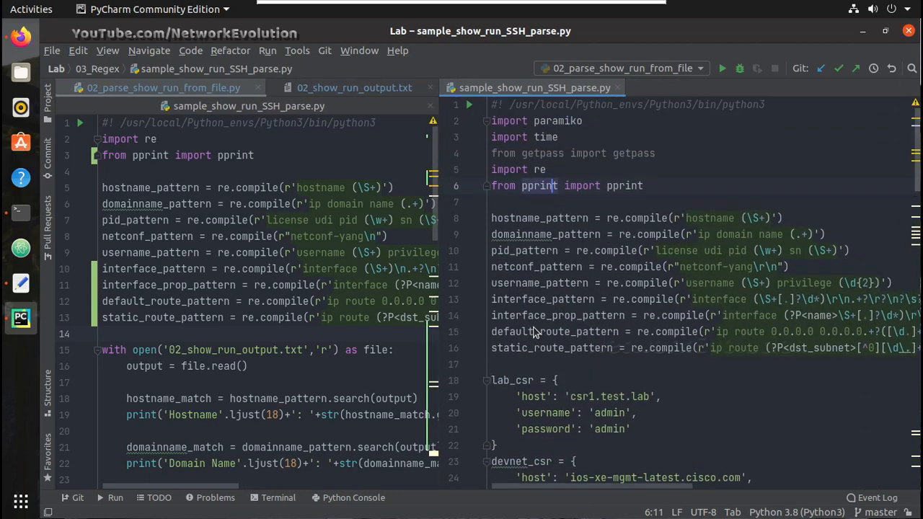
Step: Compare the hostname and netconf-yang regex patterns, then make the file-based parser active
left_click(783, 218)
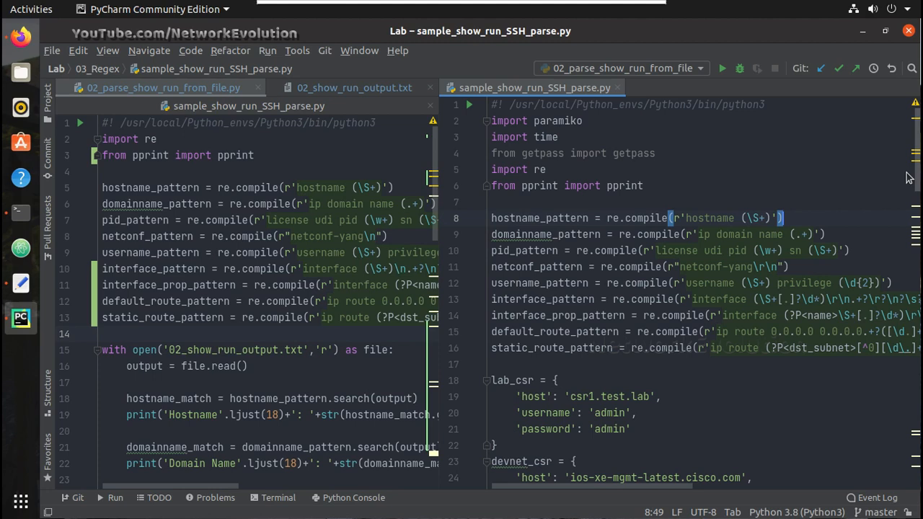
left_click_drag(918, 177, 917, 181)
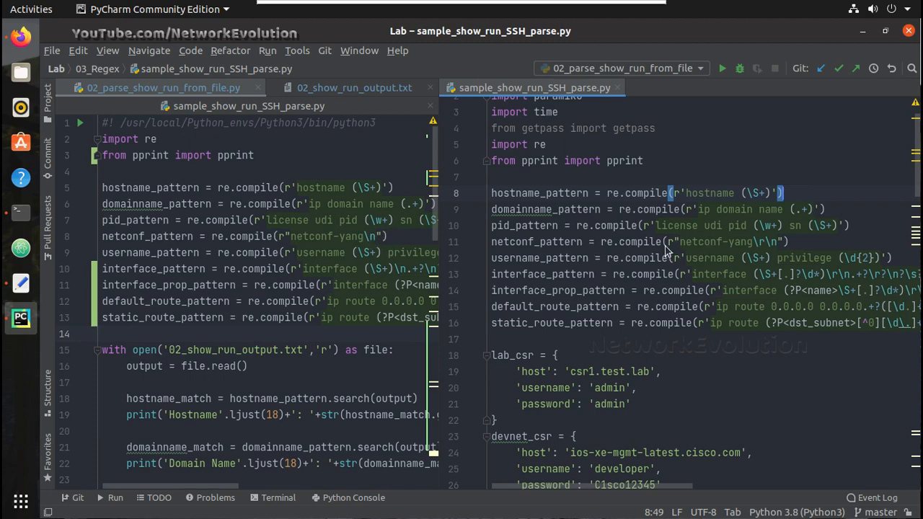
left_click(807, 242)
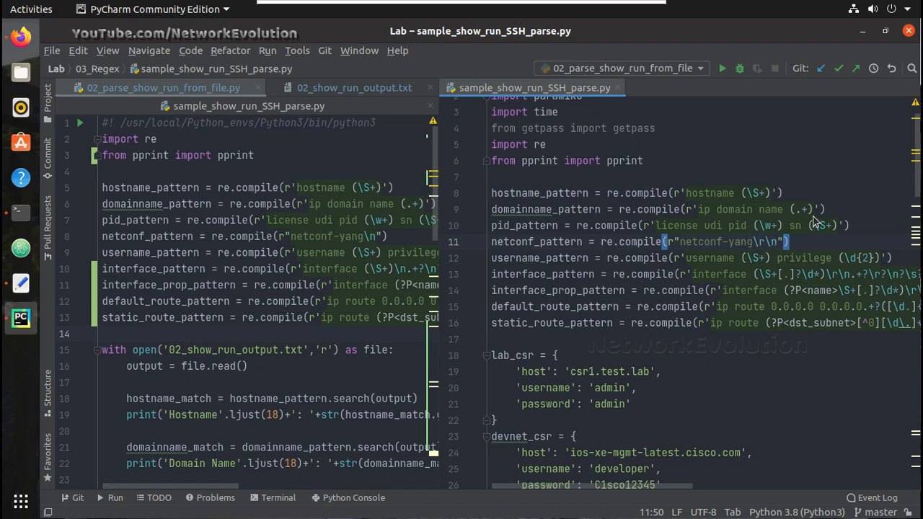
scroll(817, 223, "down", 3)
scroll(817, 224, "up", 3)
left_click(302, 270)
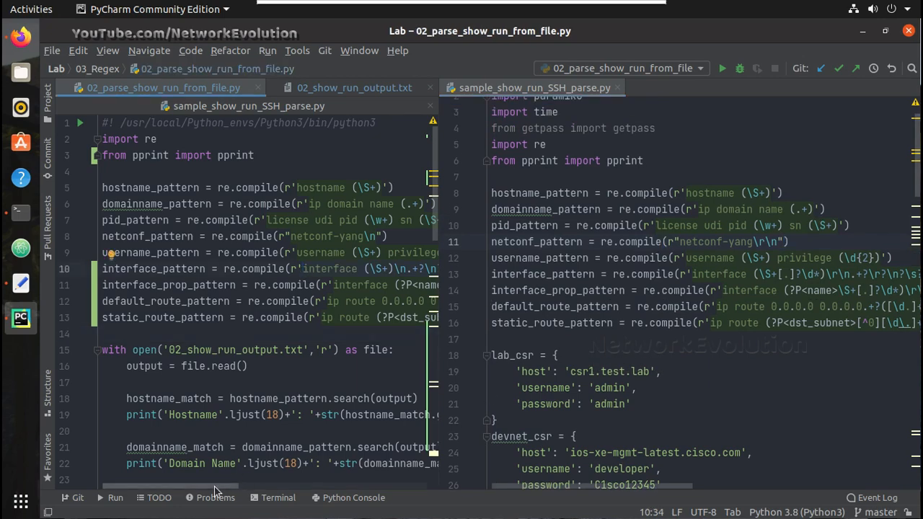
left_click_drag(215, 488, 296, 490)
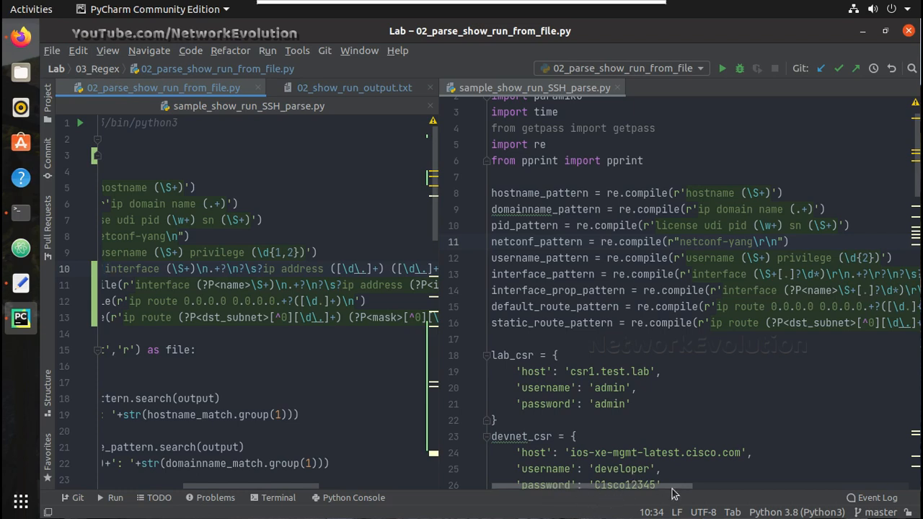
left_click_drag(676, 493, 740, 493)
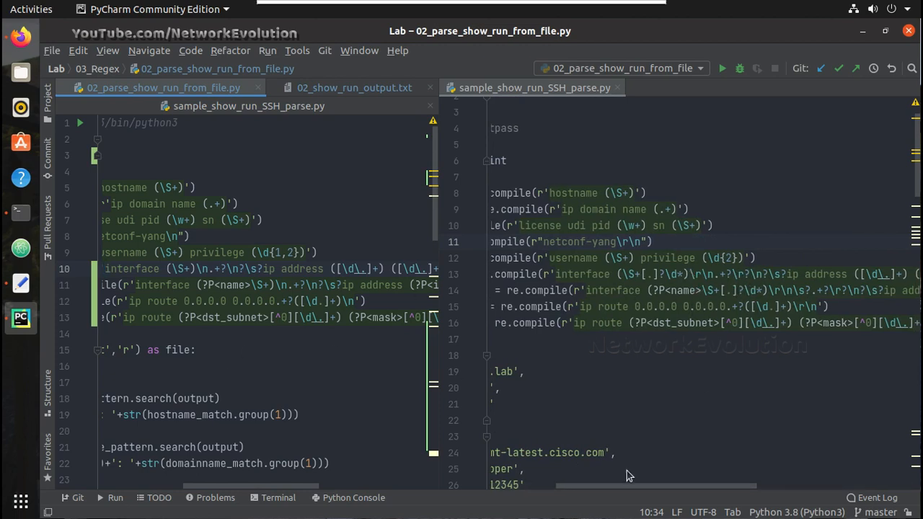
mouse_move(630, 493)
left_mouse_down()
mouse_move(644, 492)
mouse_move(559, 493)
left_mouse_up()
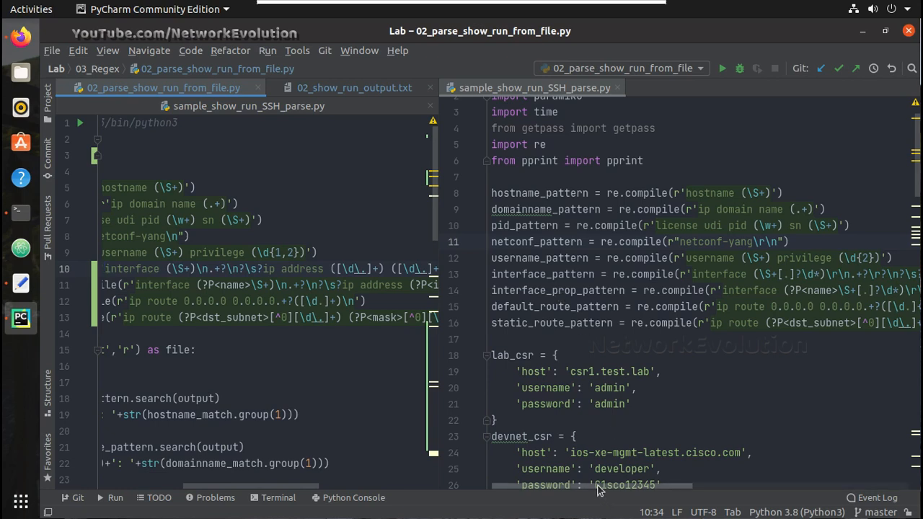
mouse_move(599, 487)
left_mouse_down()
mouse_move(676, 483)
mouse_move(597, 484)
left_mouse_up()
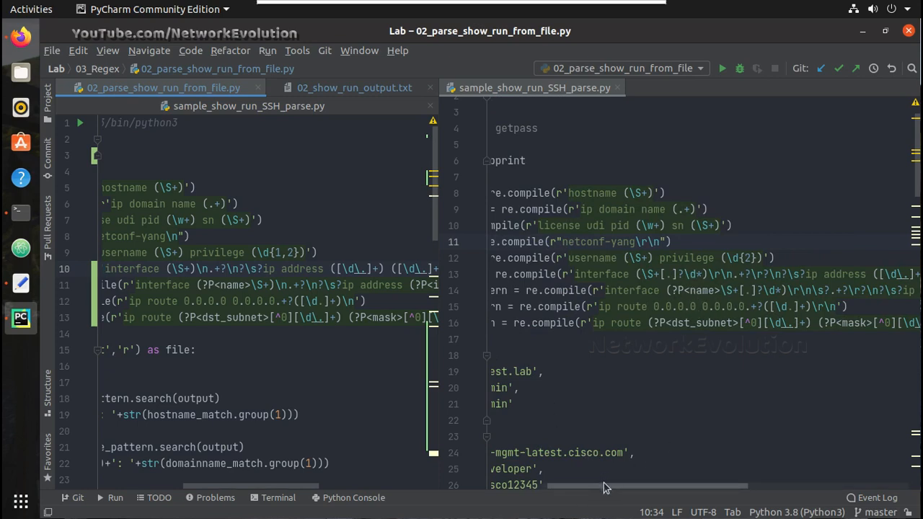
left_click_drag(606, 492, 570, 492)
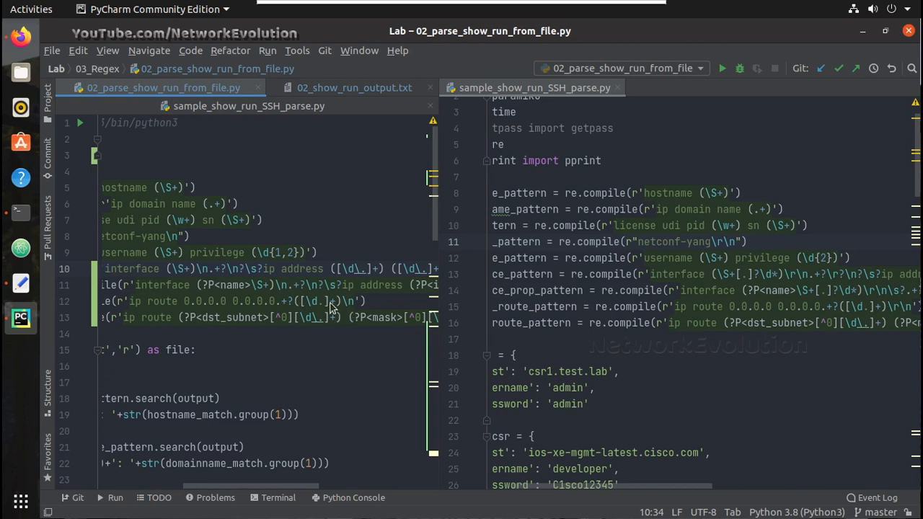
left_click_drag(602, 487, 665, 493)
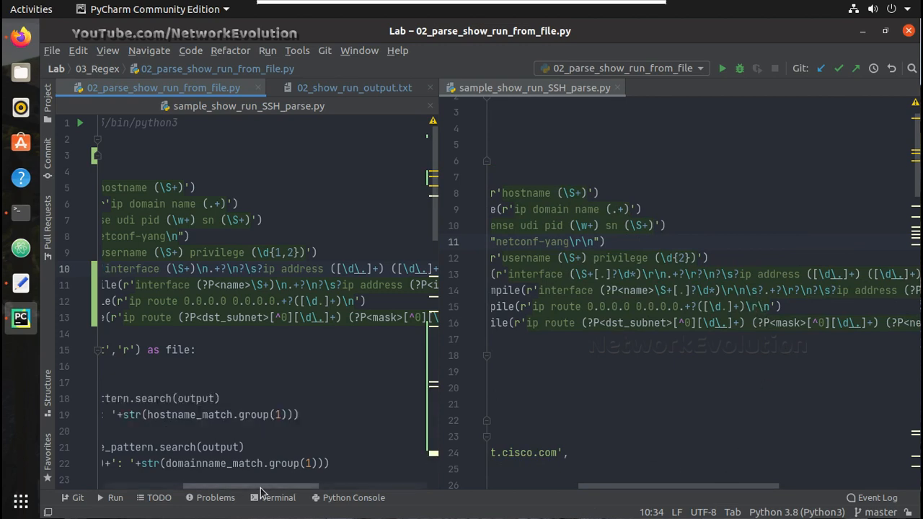
left_click_drag(262, 488, 375, 489)
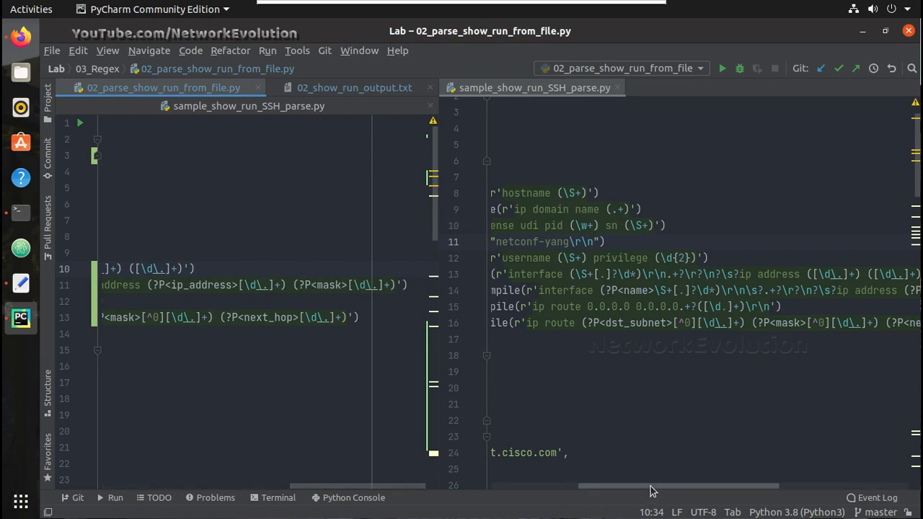
mouse_move(652, 492)
left_mouse_down()
mouse_move(727, 492)
mouse_move(541, 497)
left_mouse_up()
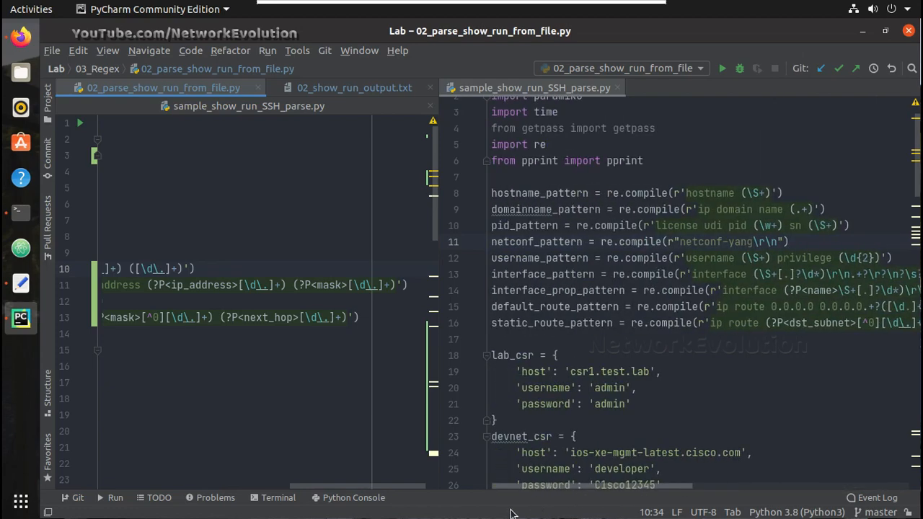
scroll(585, 388, "down", 3)
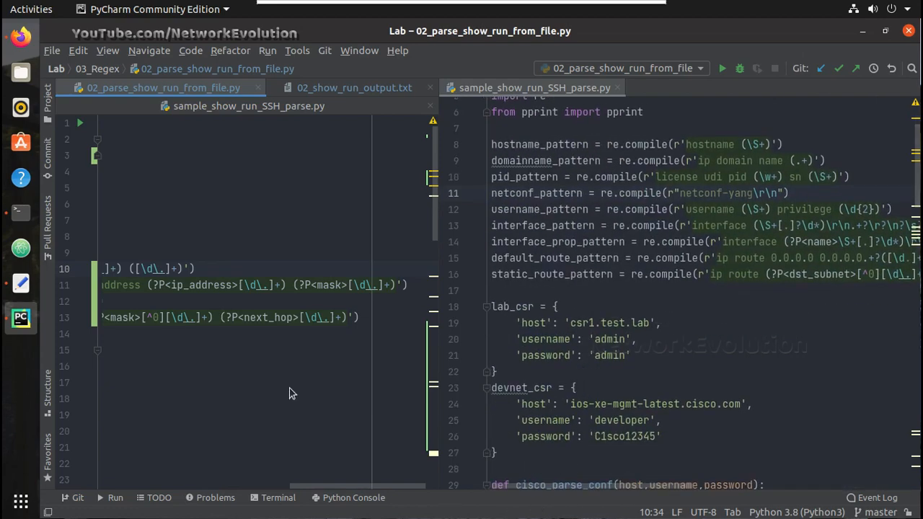
scroll(289, 393, "left", 10)
scroll(288, 393, "down", 3)
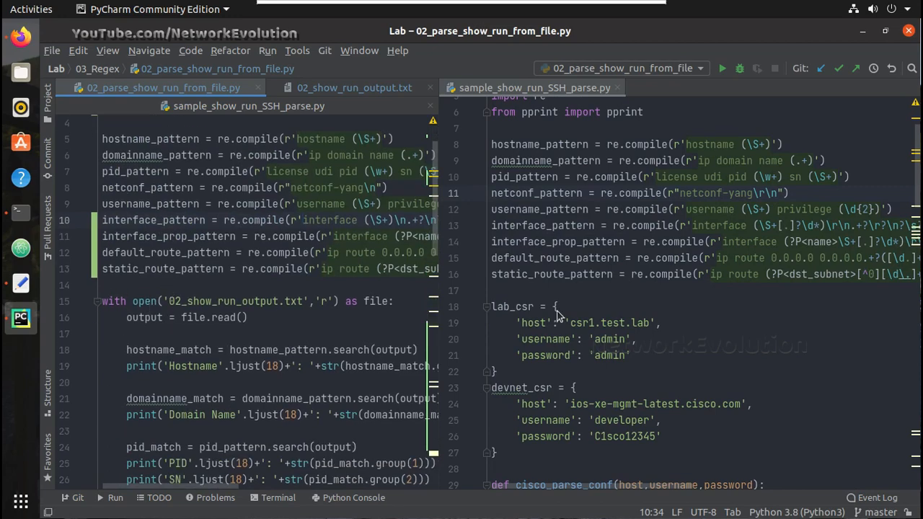
scroll(557, 315, "down", 3)
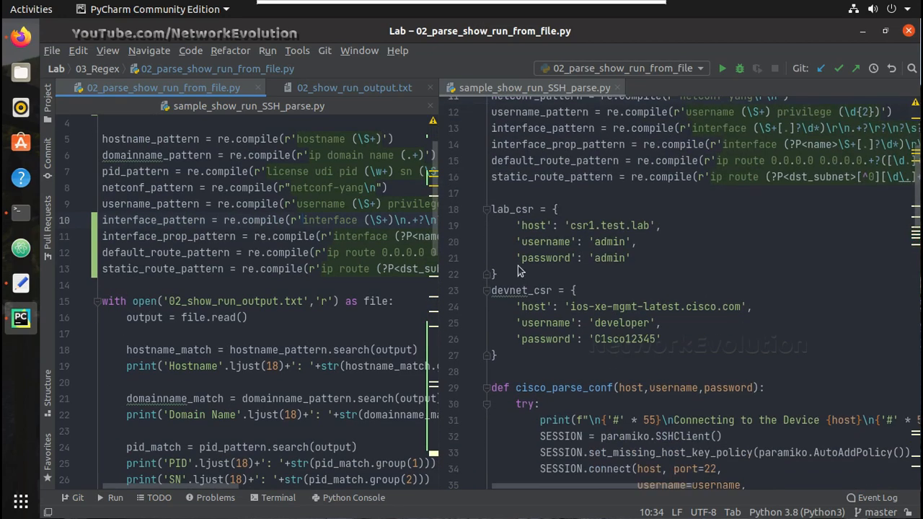
Step: Highlight the lab_csr device dictionary in the SSH parse script
left_click_drag(501, 274, 483, 211)
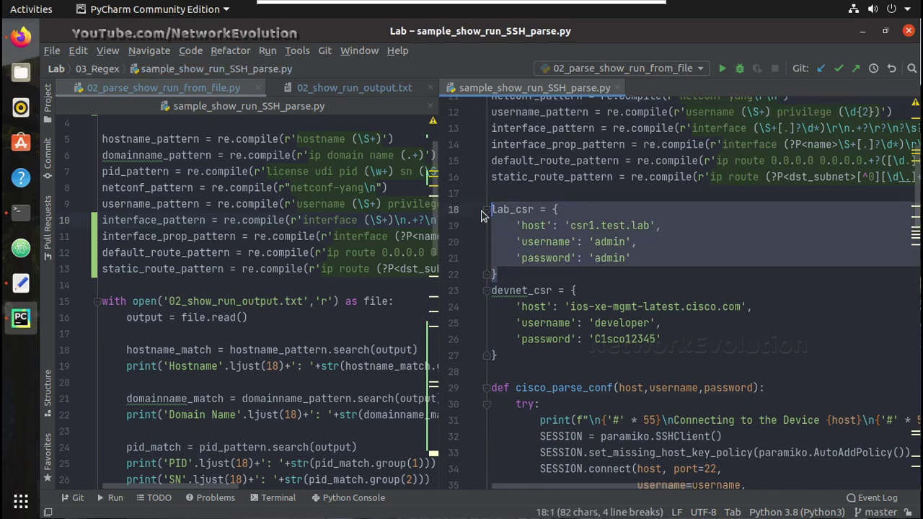
left_click(511, 274)
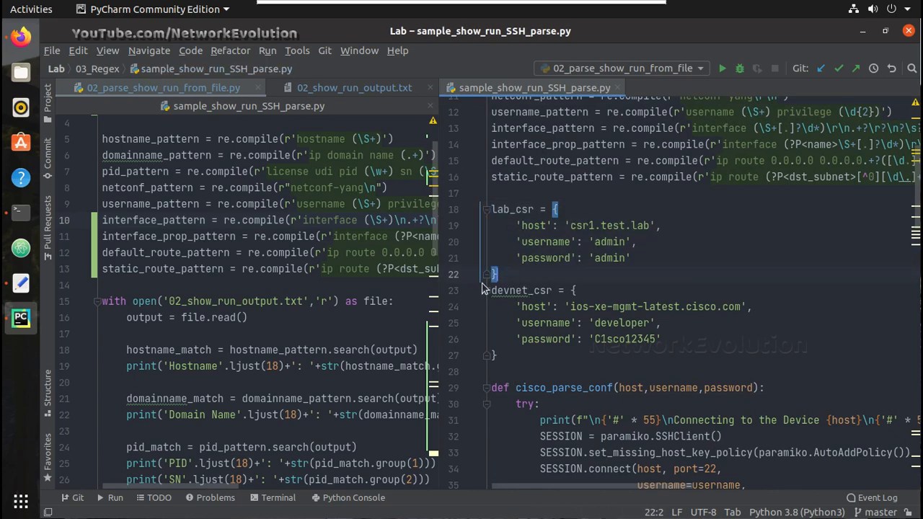
scroll(507, 337, "down", 3)
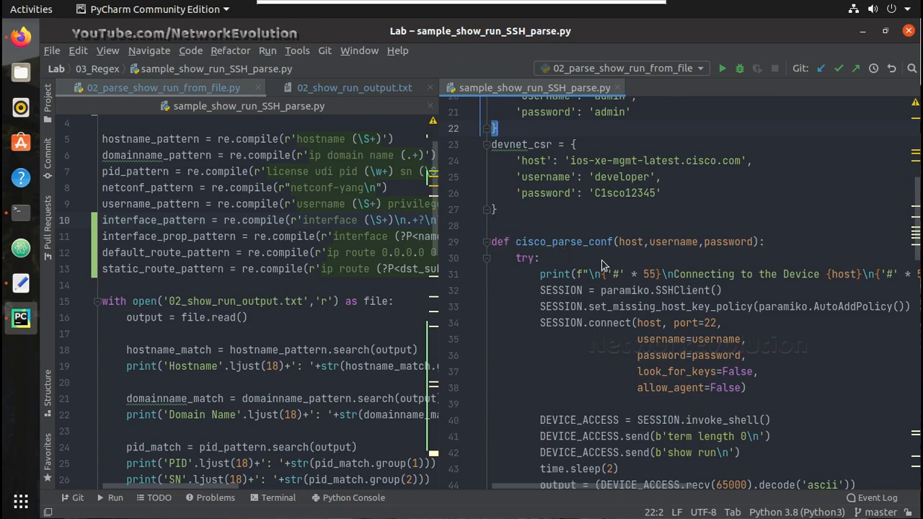
scroll(617, 267, "down", 2)
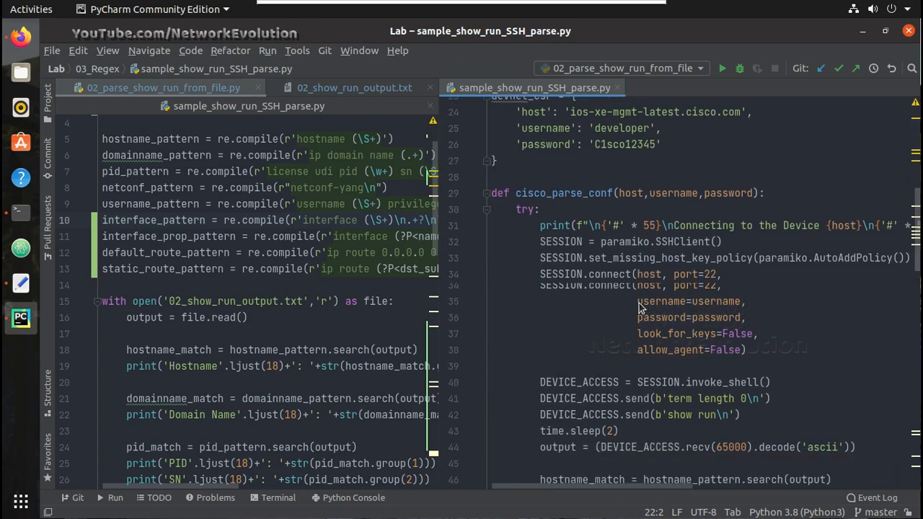
left_click(559, 176)
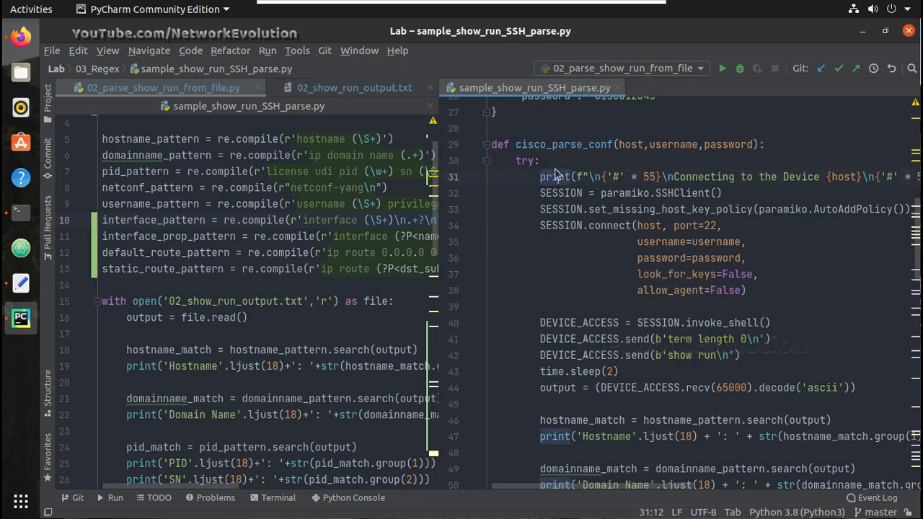
left_click(555, 160)
scroll(639, 155, "up", 3)
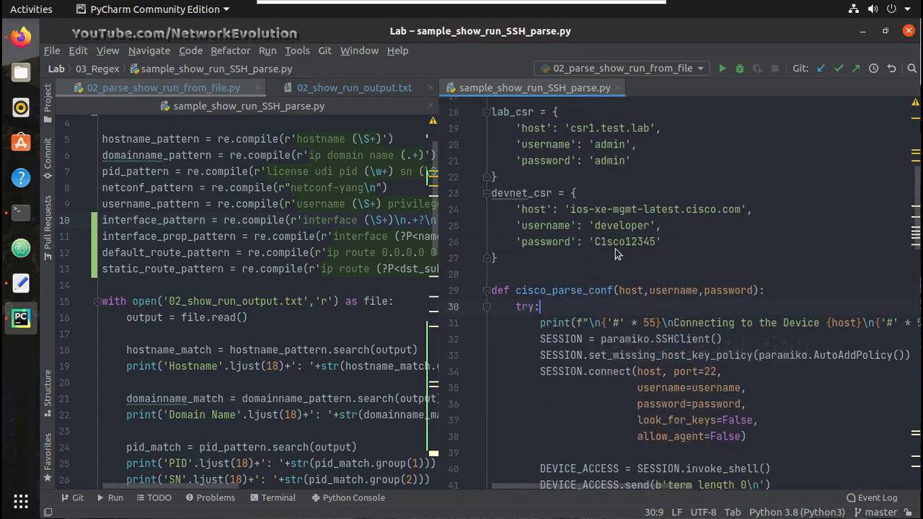
scroll(616, 249, "up", 1)
scroll(555, 271, "down", 3)
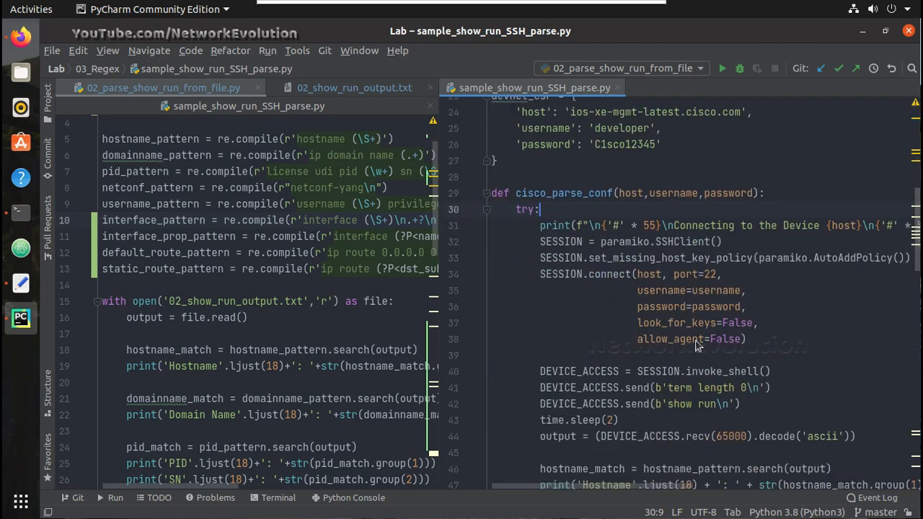
scroll(696, 273, "down", 1)
scroll(694, 270, "down", 3)
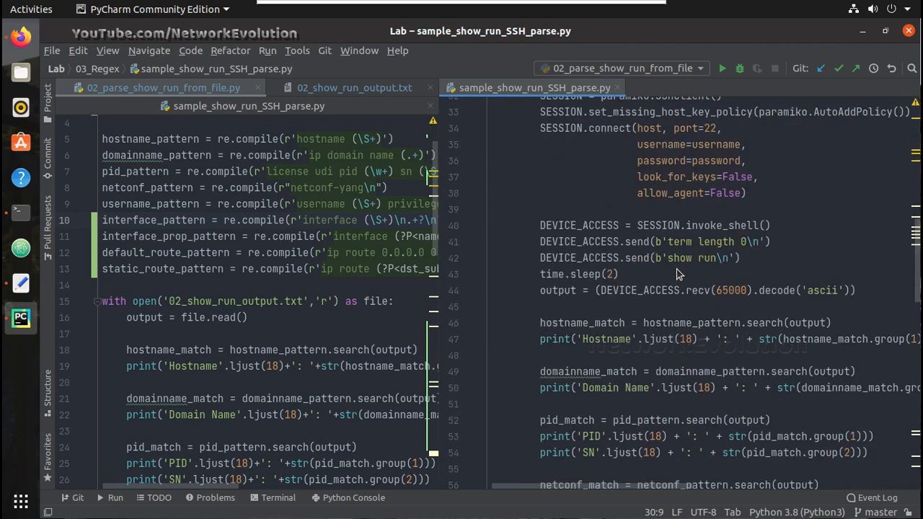
left_click_drag(715, 258, 667, 258)
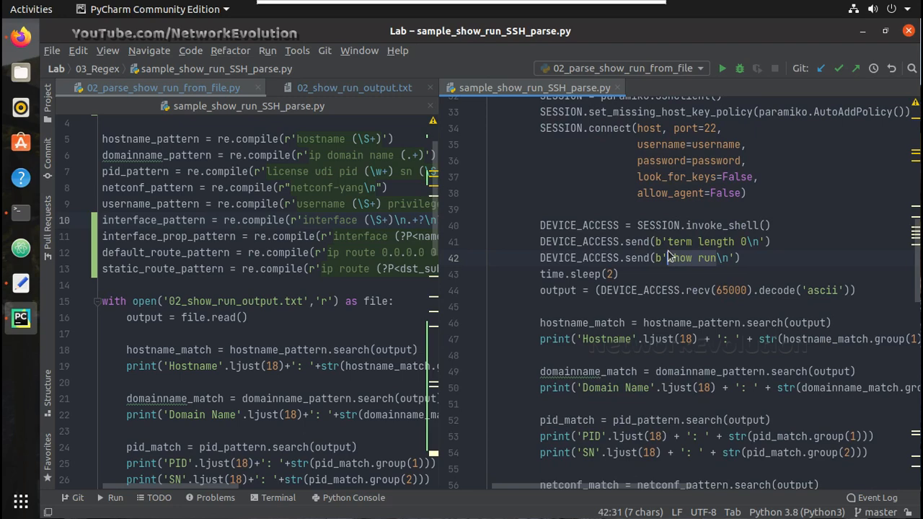
scroll(655, 304, "down", 1)
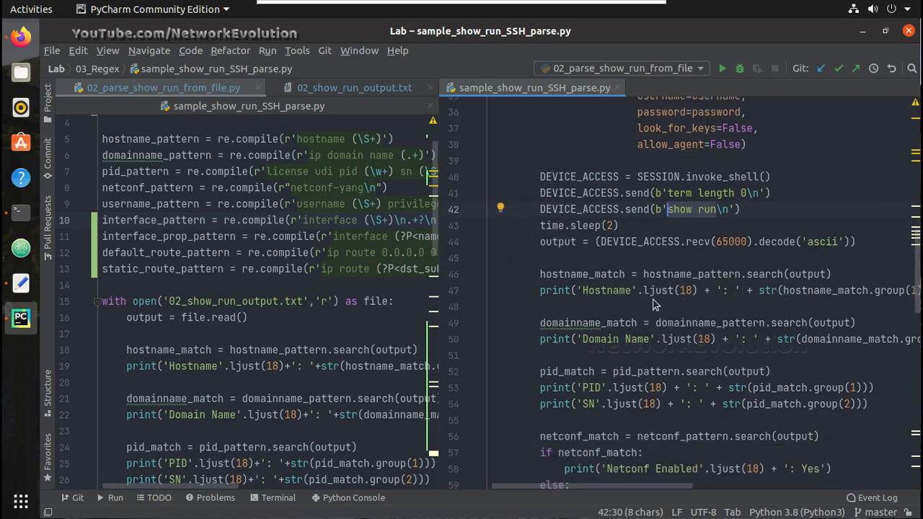
scroll(309, 332, "down", 1)
scroll(308, 332, "down", 1)
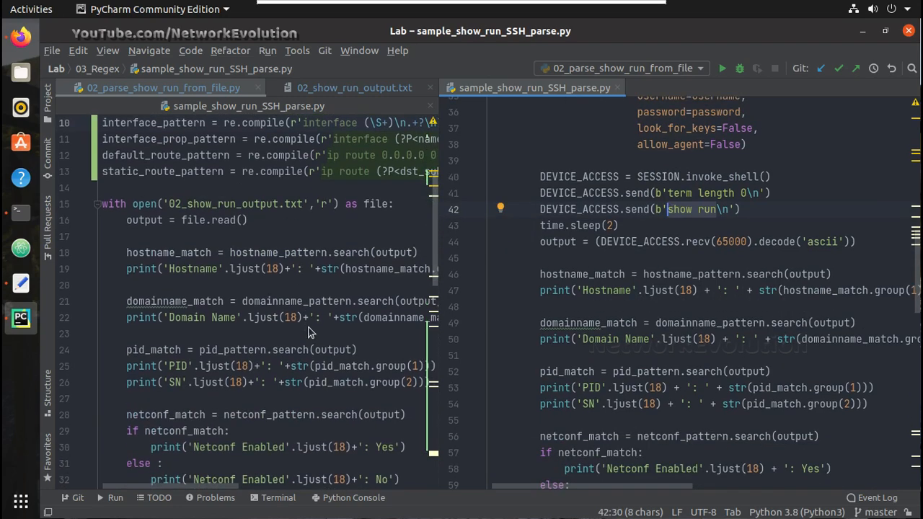
scroll(309, 332, "down", 2)
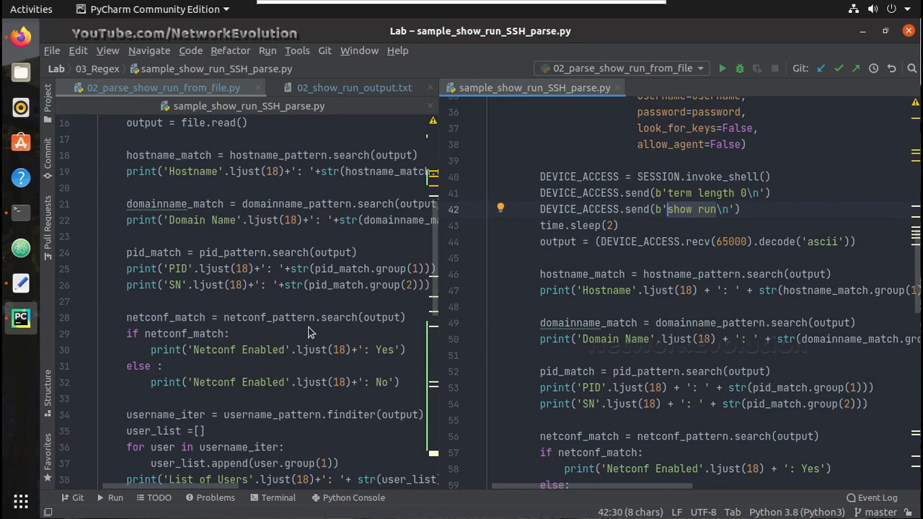
scroll(308, 332, "up", 2)
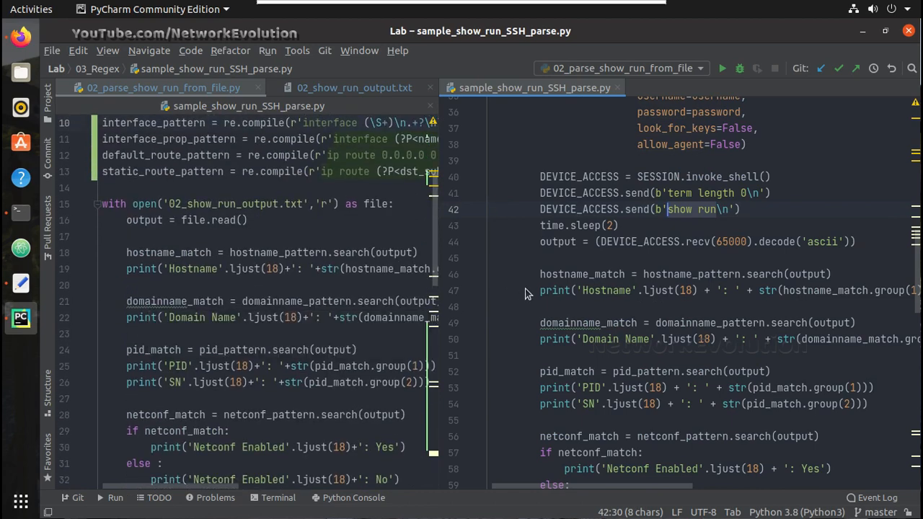
scroll(526, 292, "down", 1)
scroll(527, 292, "down", 1)
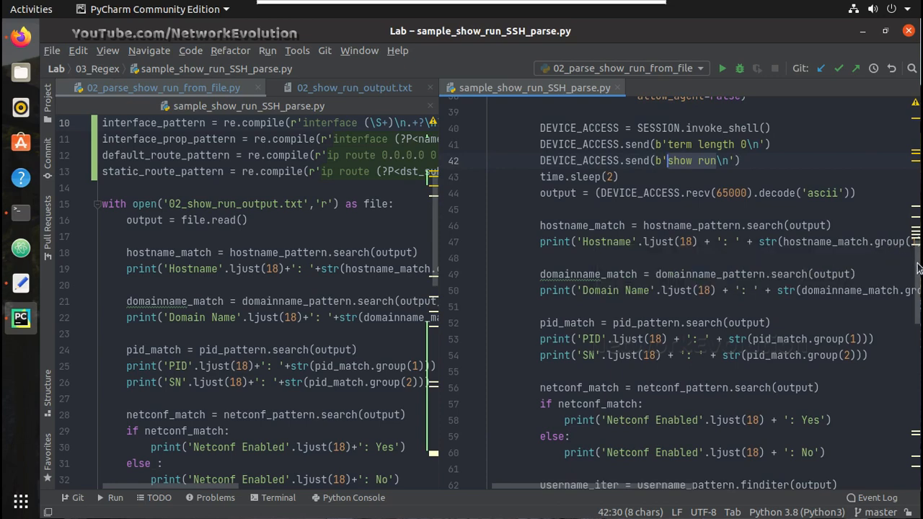
left_click_drag(917, 271, 917, 262)
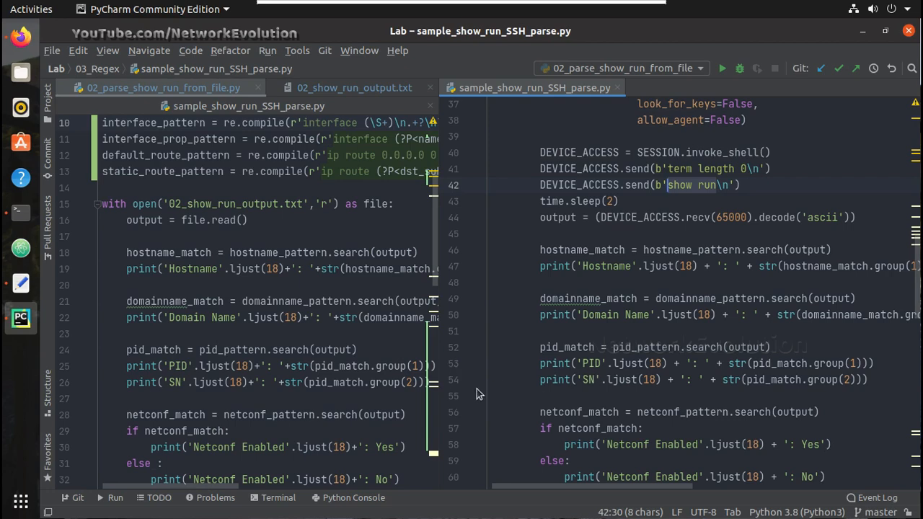
scroll(271, 406, "down", 2)
scroll(271, 406, "down", 3)
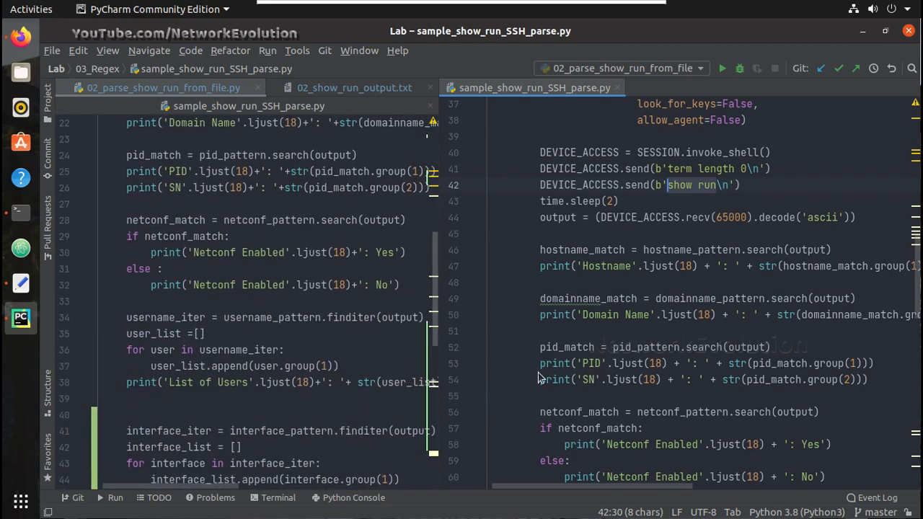
left_click(534, 318)
scroll(534, 318, "down", 5)
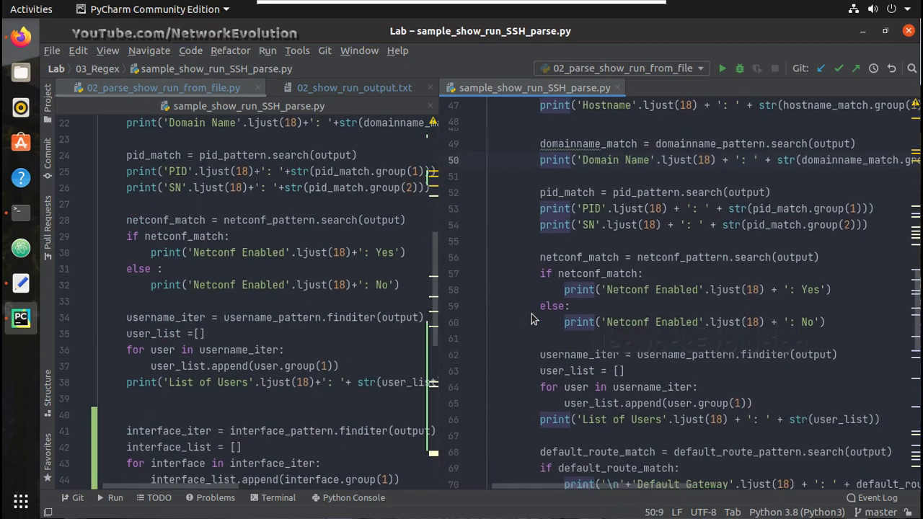
scroll(534, 318, "down", 1)
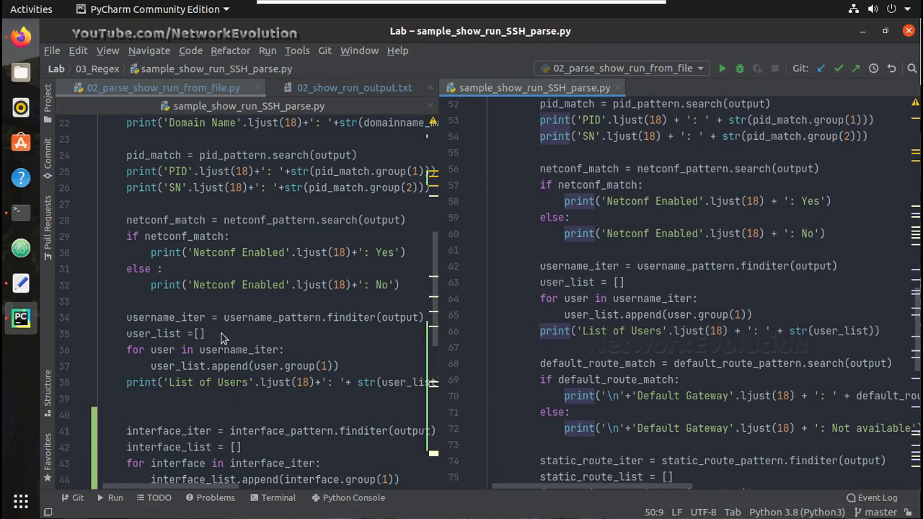
scroll(221, 339, "down", 1)
scroll(290, 334, "down", 1)
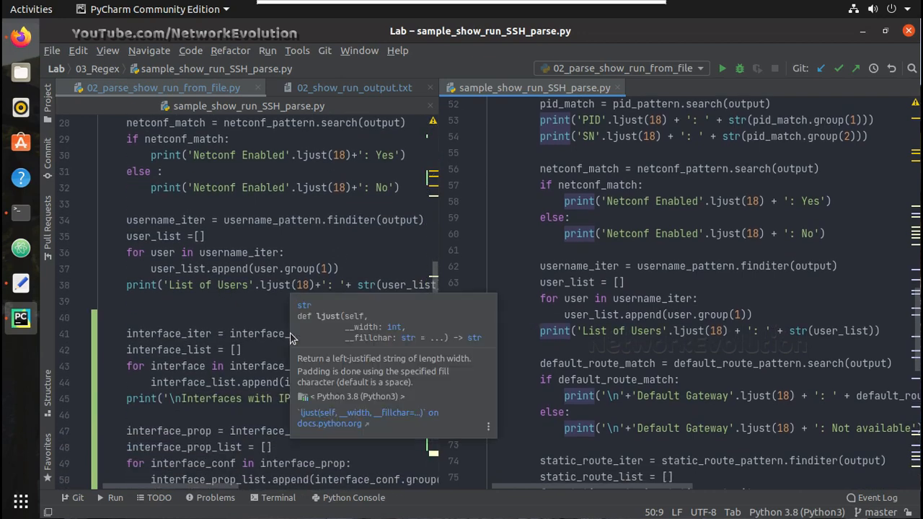
left_click(588, 363)
scroll(588, 363, "down", 3)
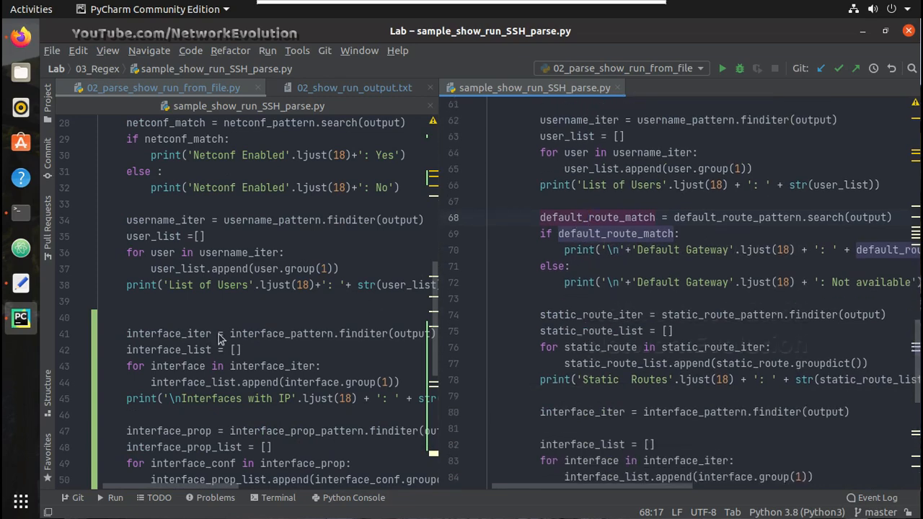
scroll(219, 337, "down", 3)
scroll(218, 337, "down", 2)
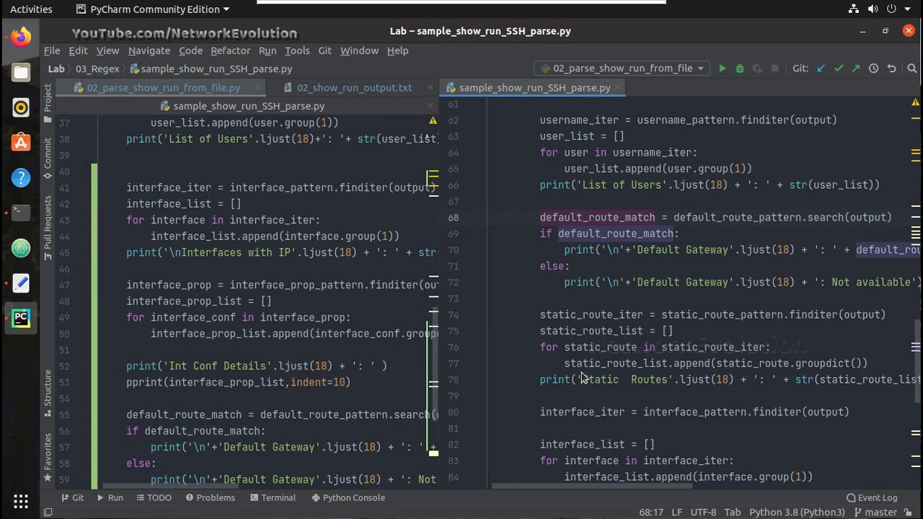
scroll(583, 377, "down", 1)
scroll(584, 377, "down", 1)
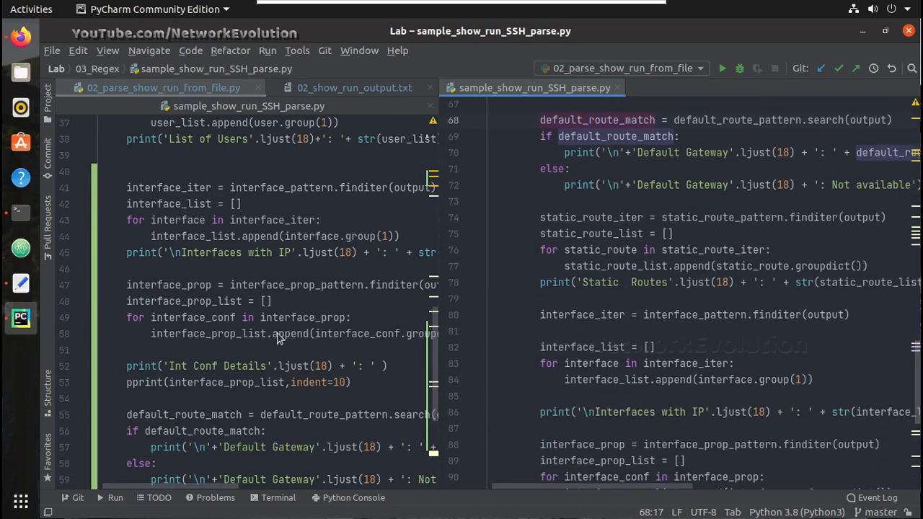
scroll(279, 338, "down", 2)
scroll(278, 338, "down", 1)
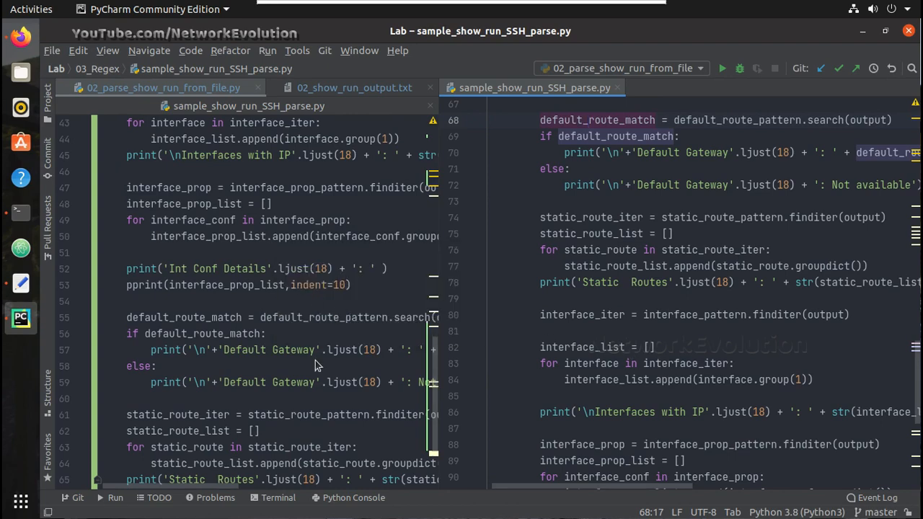
left_click(592, 396)
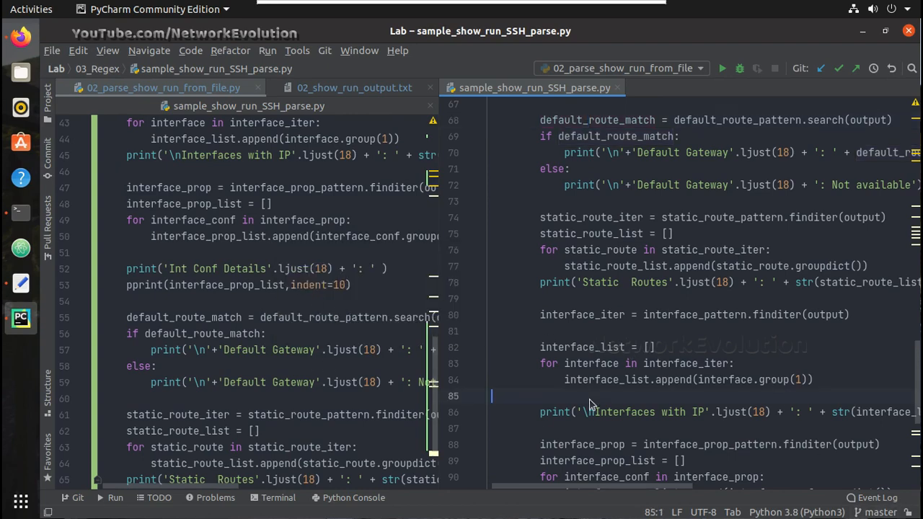
scroll(607, 386, "down", 2)
scroll(607, 387, "down", 3)
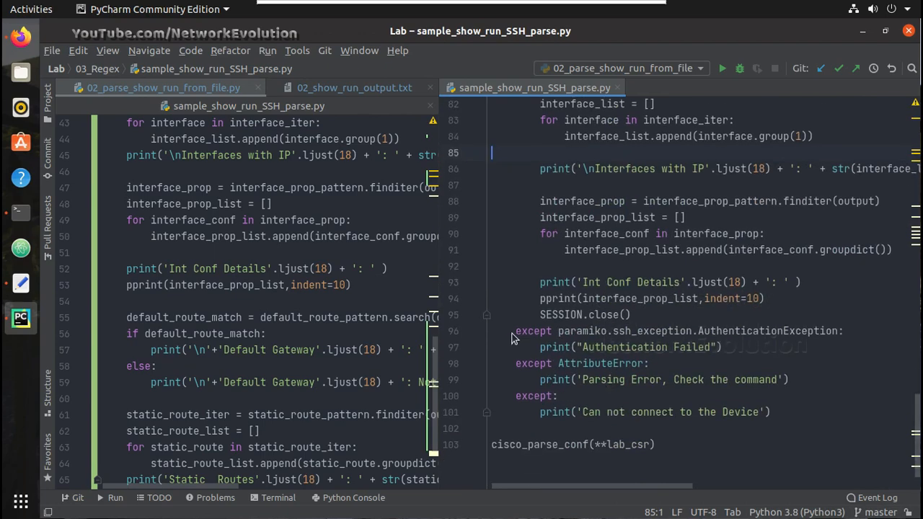
left_click(659, 315)
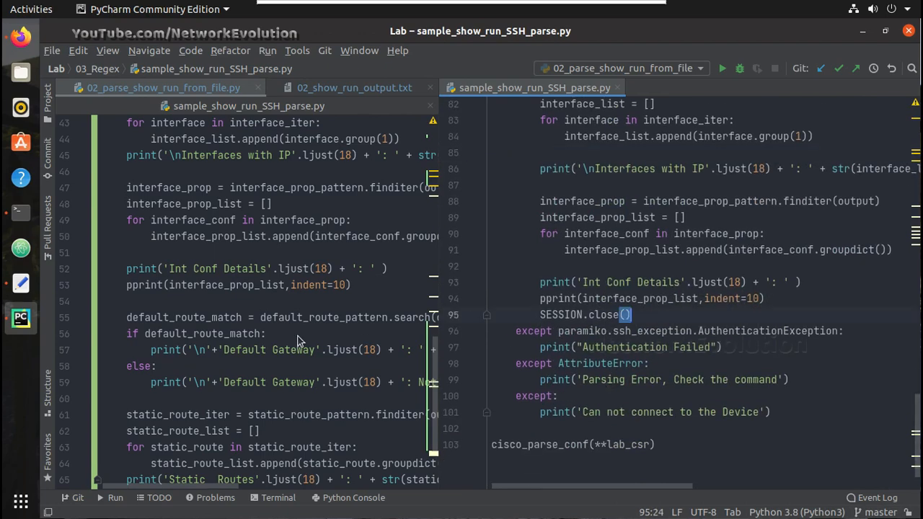
scroll(301, 341, "down", 3)
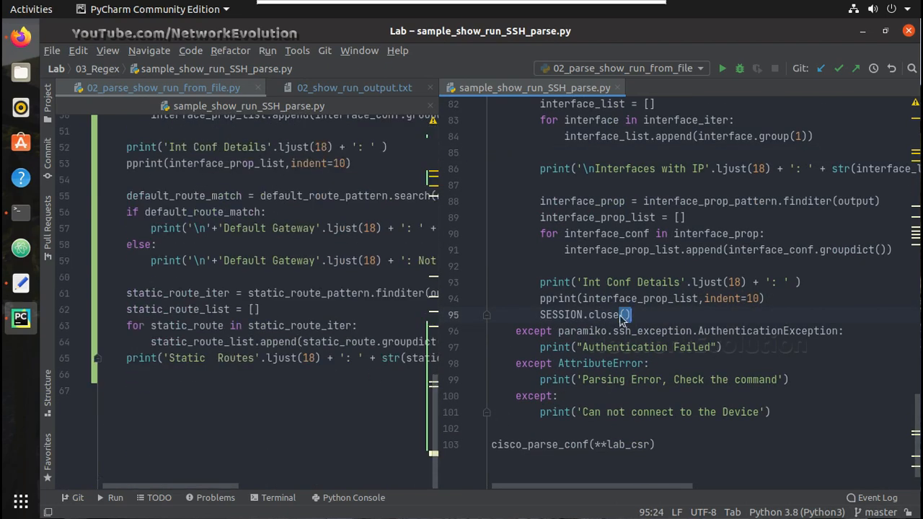
left_click_drag(723, 347, 663, 347)
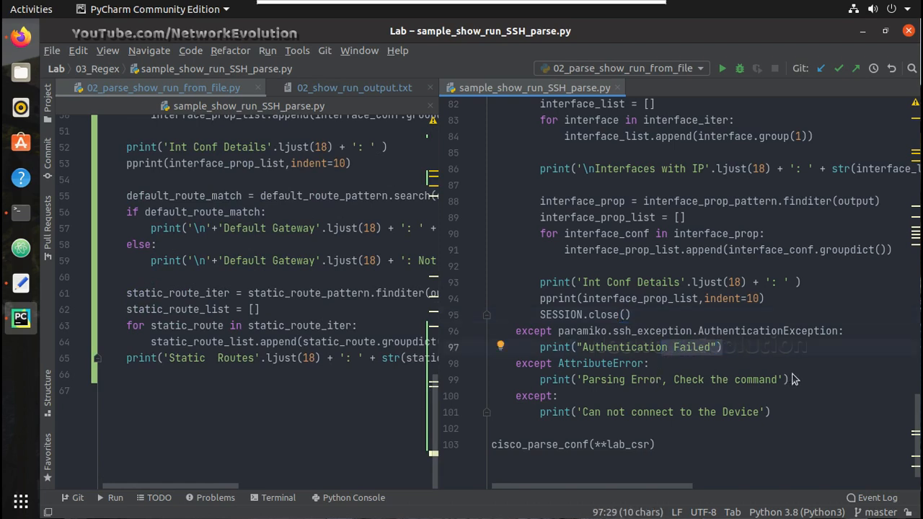
left_click_drag(792, 379, 630, 381)
left_click(606, 384)
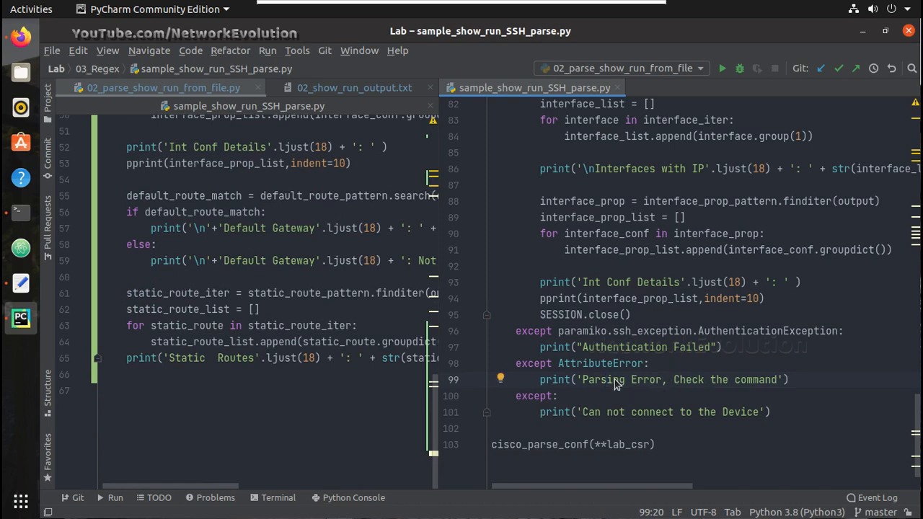
left_click(774, 413)
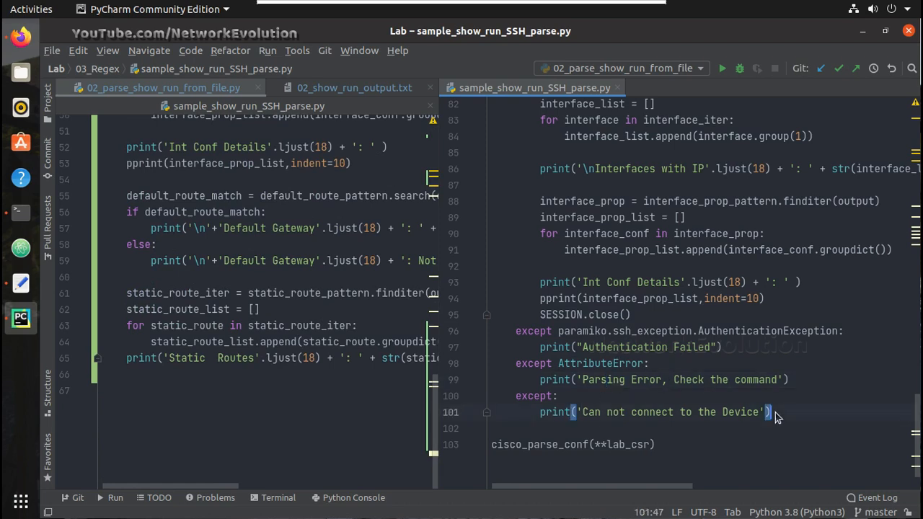
left_click_drag(774, 412, 492, 395)
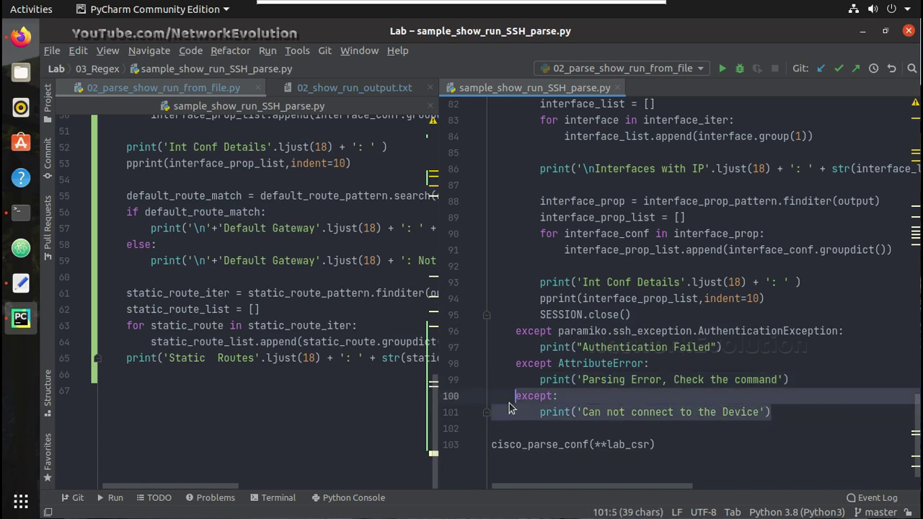
left_click(593, 412)
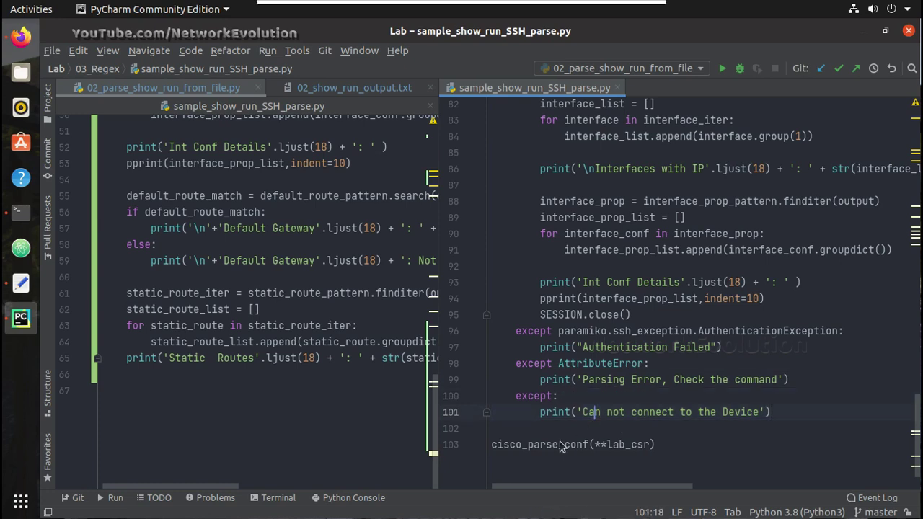
left_click(552, 282)
left_click(515, 267)
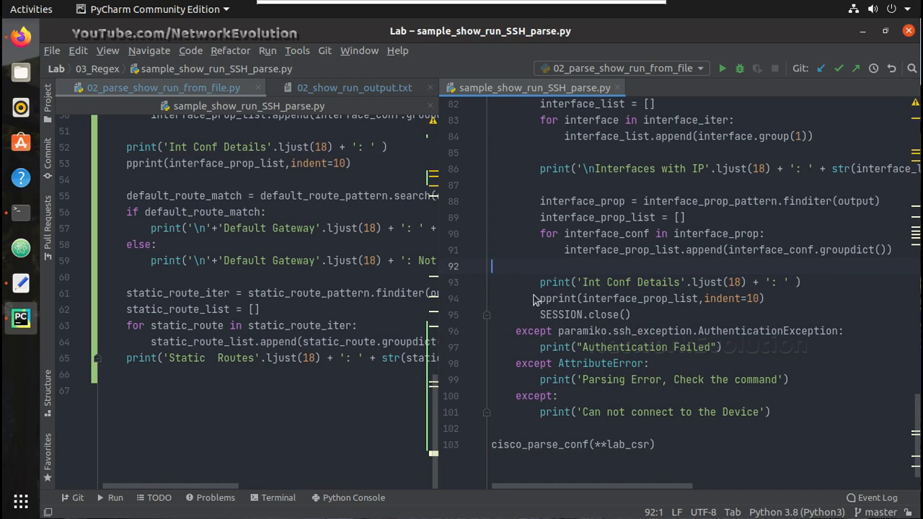
scroll(592, 169, "up", 1)
scroll(591, 169, "up", 5)
scroll(592, 169, "up", 5)
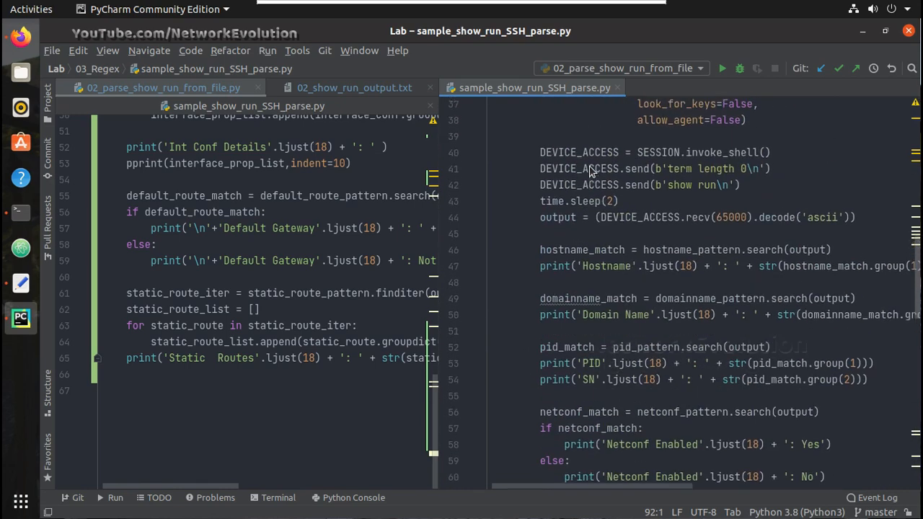
left_click_drag(440, 335, 379, 336)
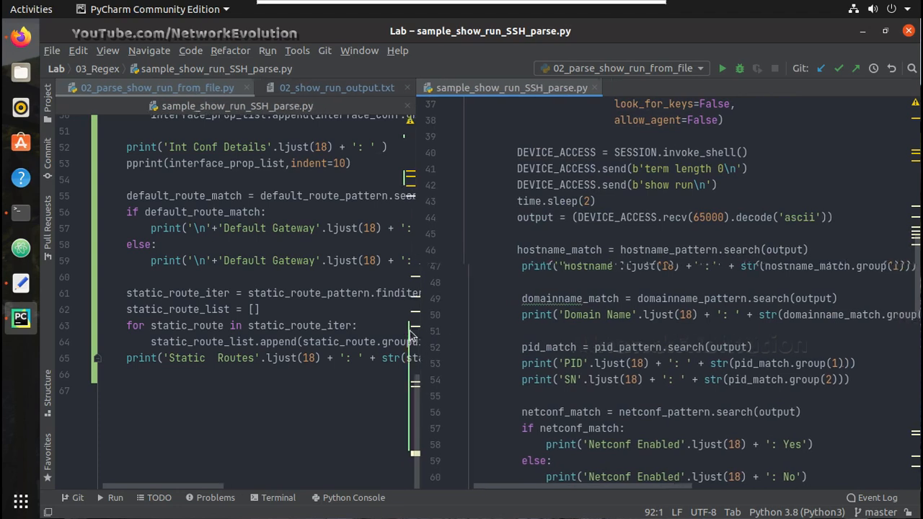
scroll(583, 256, "up", 4)
scroll(583, 256, "up", 6)
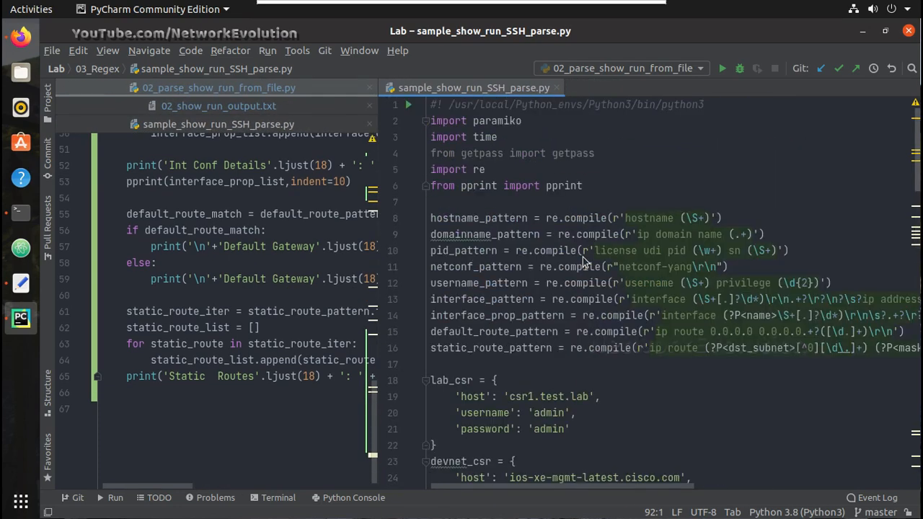
scroll(583, 260, "down", 2)
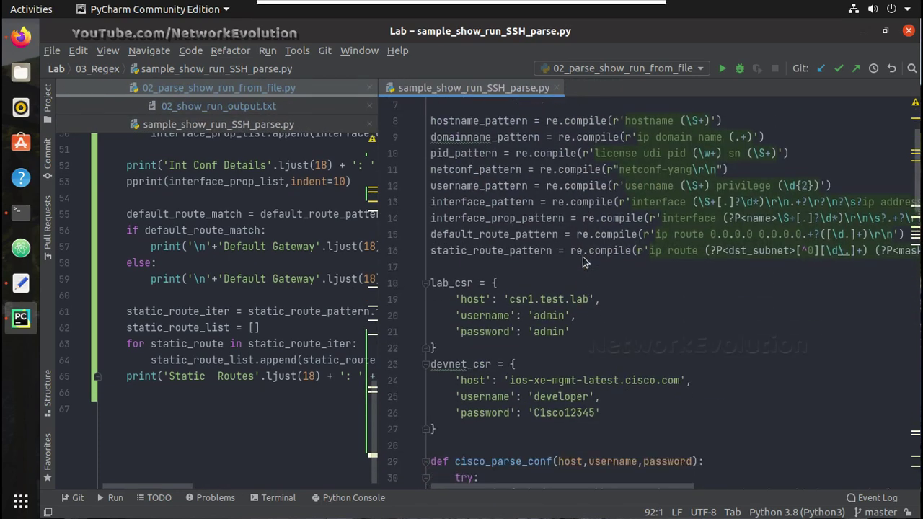
Step: Bring up and dismiss the editor actions at the final lab_csr parse call
right_click(528, 264)
key("Escape")
scroll(484, 277, "down", 10)
scroll(484, 278, "down", 10)
scroll(484, 277, "down", 8)
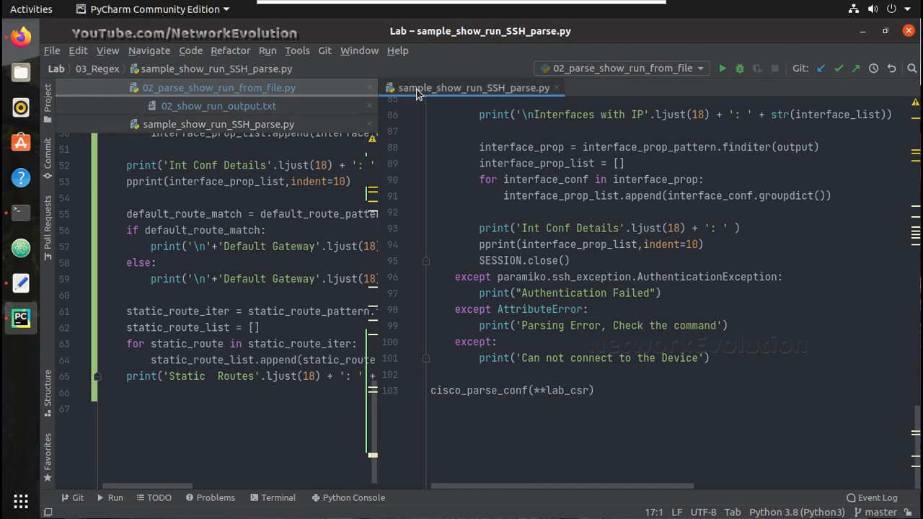
Step: Run 'sample_show_run_SSH_parse' against CSR1 and enlarge its parsed output
right_click(512, 206)
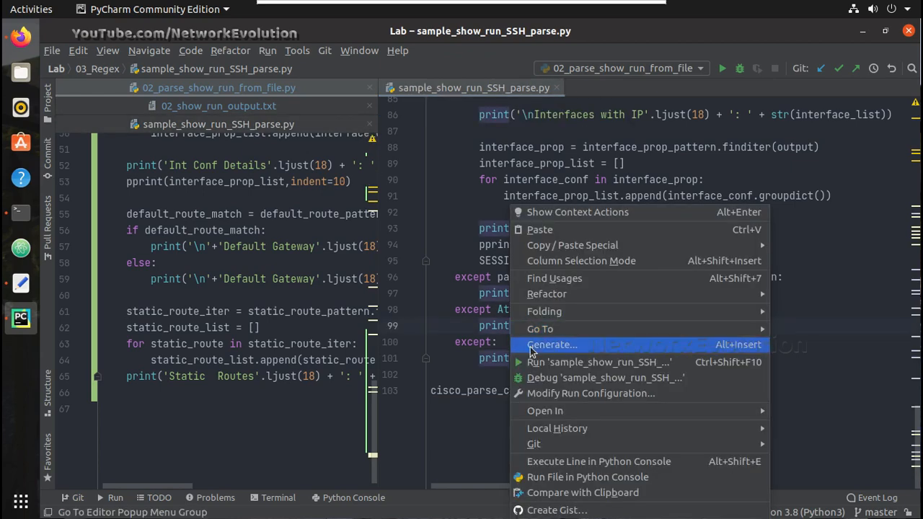
left_click(541, 363)
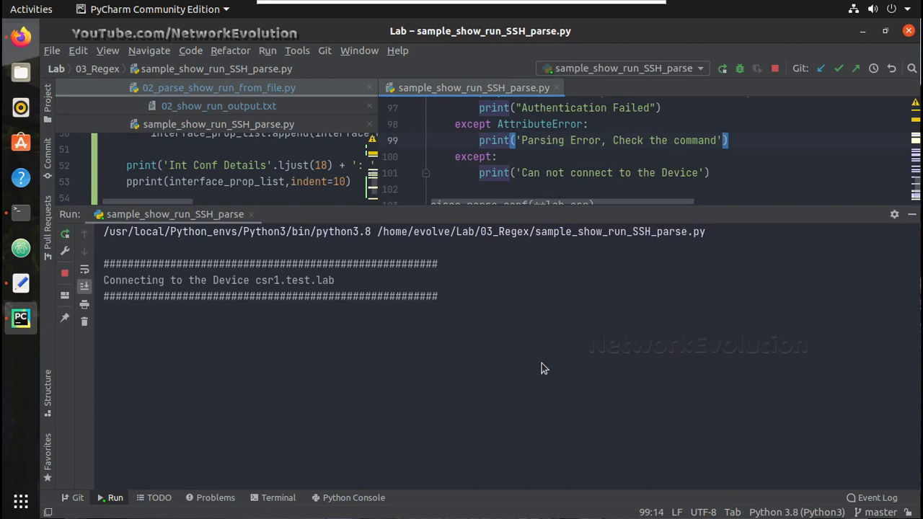
left_click_drag(510, 214, 508, 193)
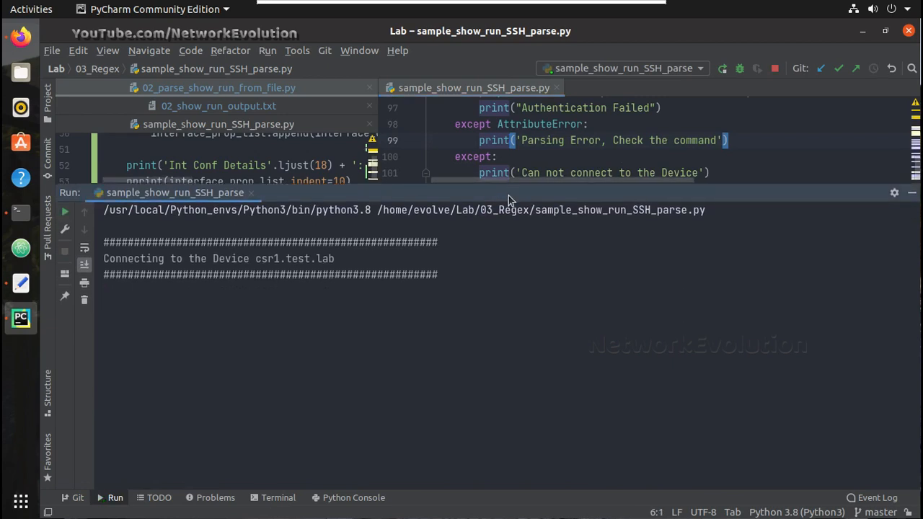
scroll(462, 382, "up", 5)
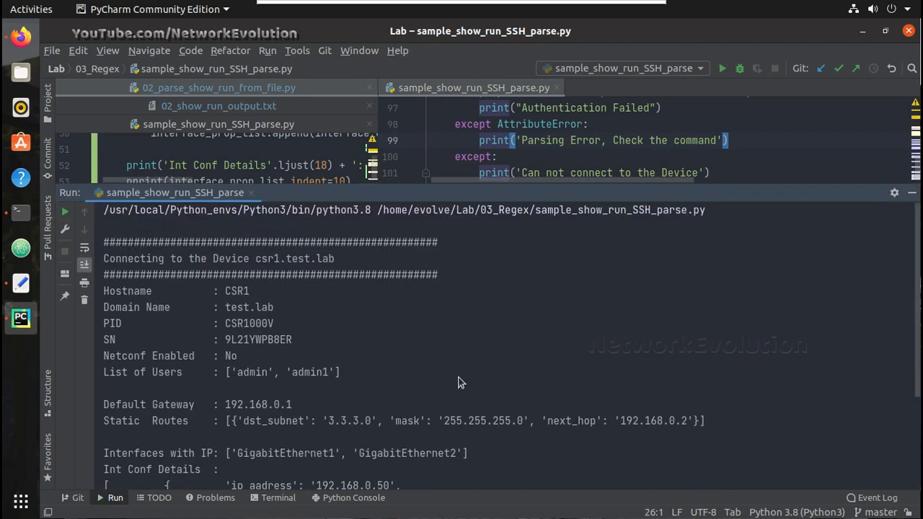
scroll(461, 382, "down", 5)
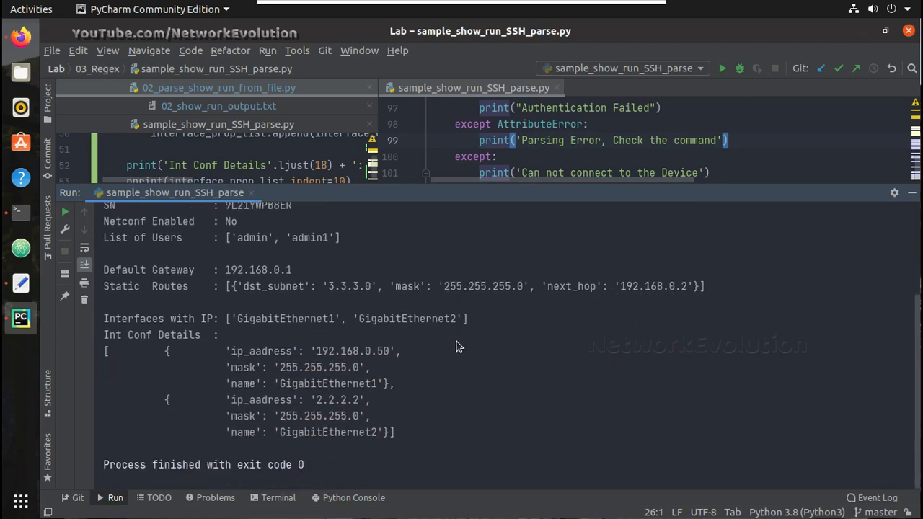
scroll(456, 341, "up", 3)
scroll(456, 341, "up", 5)
scroll(456, 341, "down", 8)
Step: On CSR1, give GigabitEthernet3 address 33.3.3.3 255.255.255.0 and bring it up with no shutdown
left_click(21, 212)
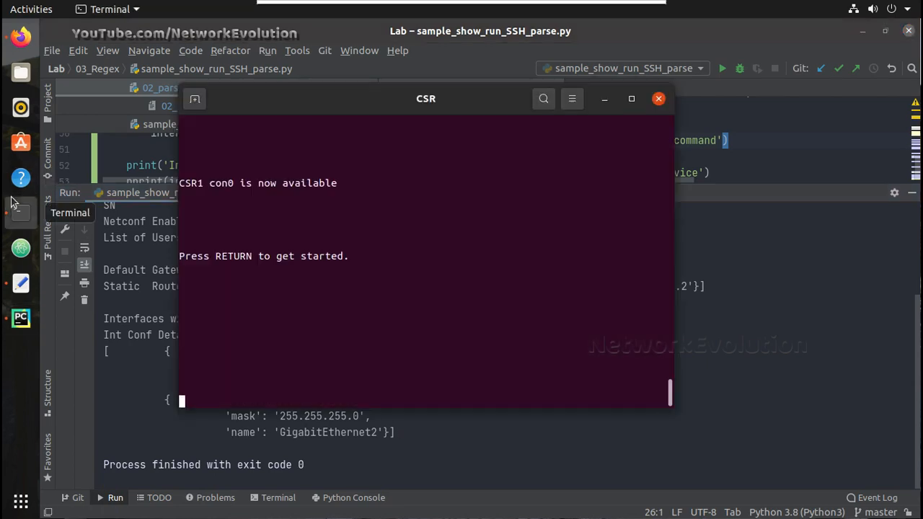
key("Return")
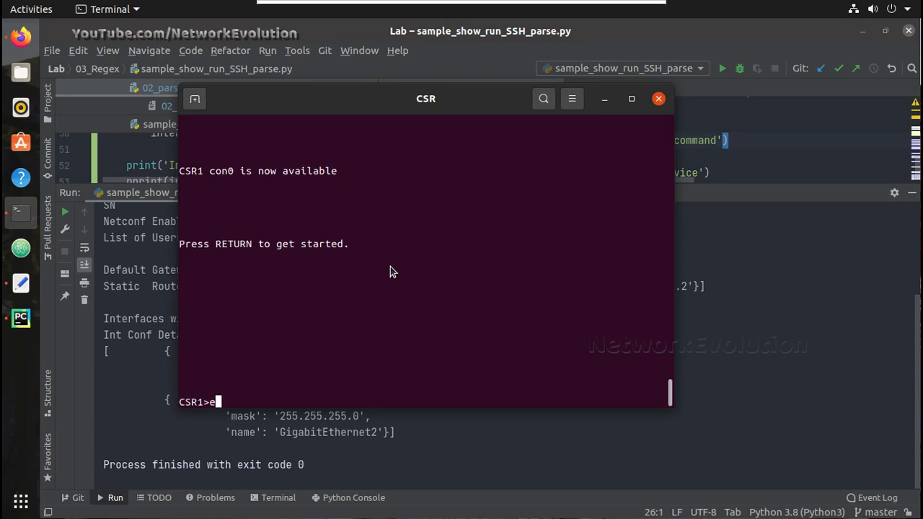
type("n")
key("Return")
type("config")
key("Return")
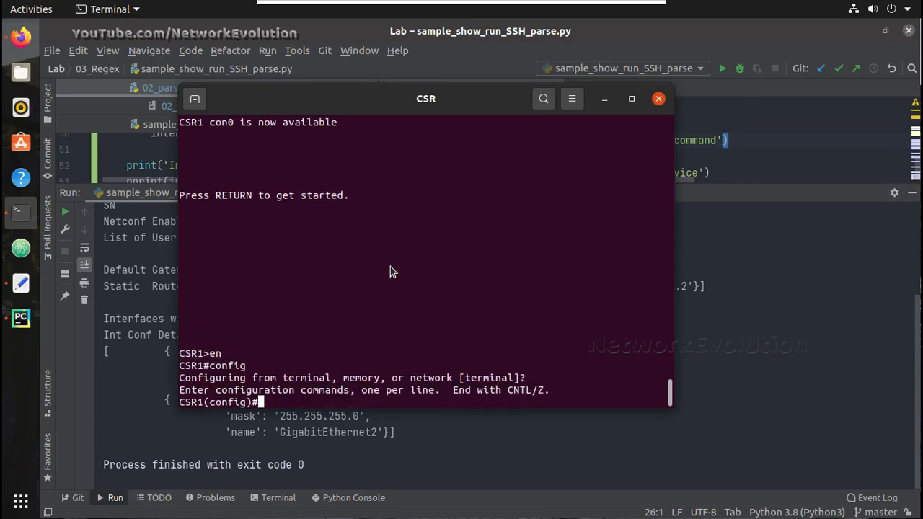
type("int gi3")
key("Return")
type("p add")
key("Tab")
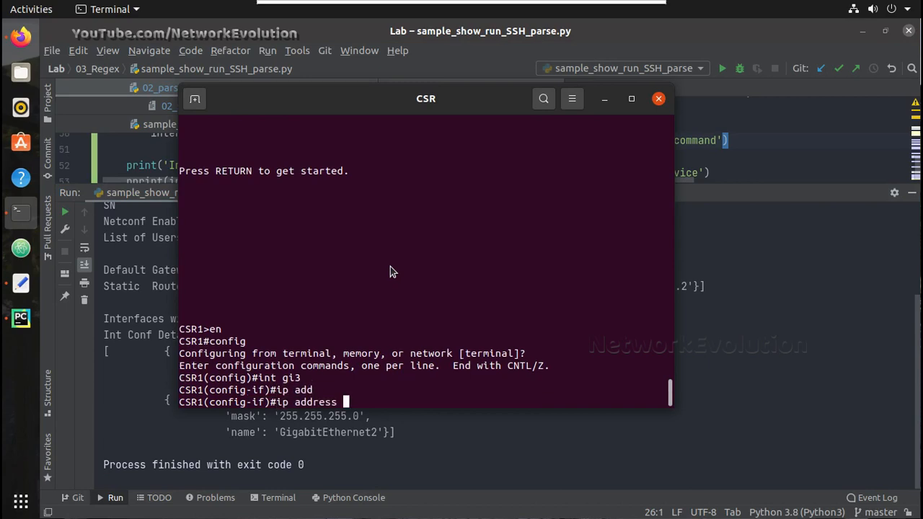
type("33.3.3.3 ")
type("255.")
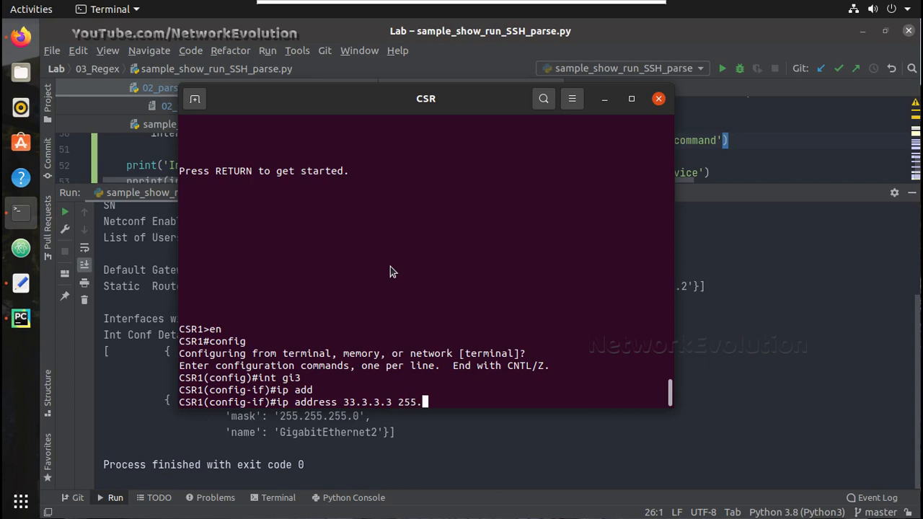
type("255.255.0")
key("Return")
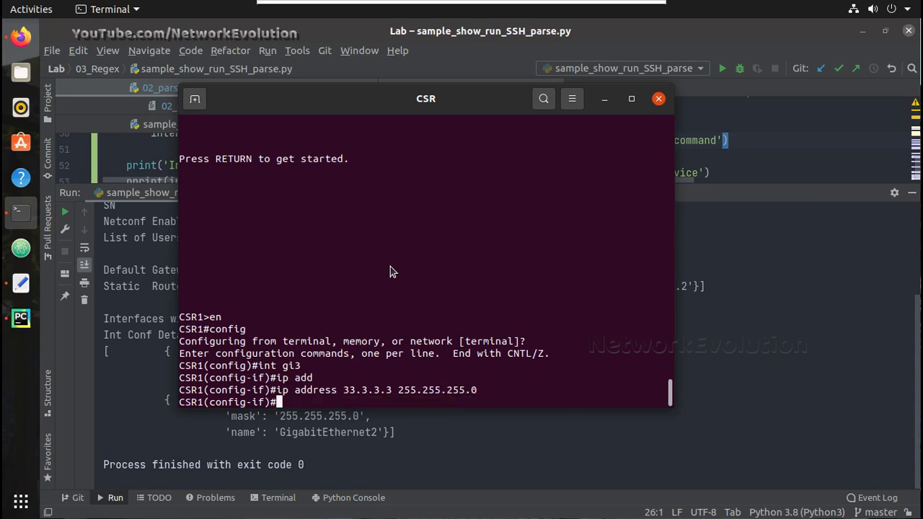
type("o shu")
key("Tab")
key("Return")
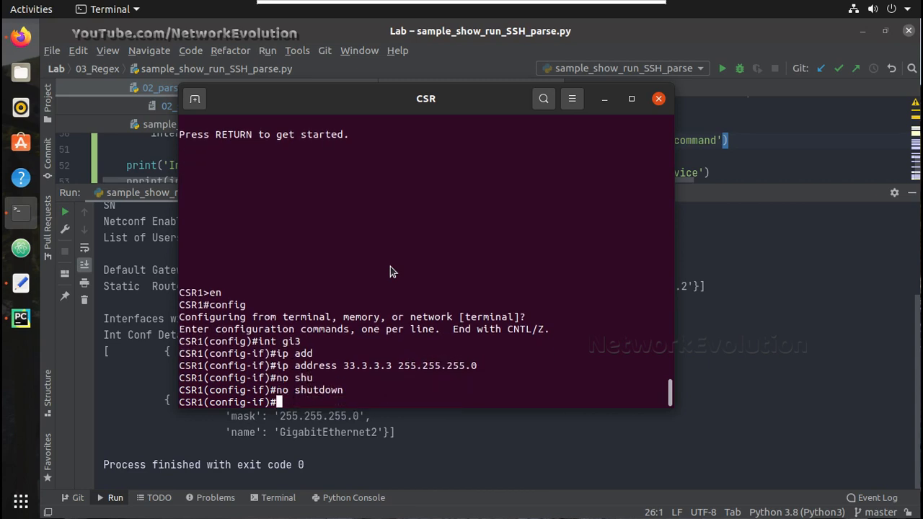
type("exit")
key("Return")
type("user")
key("Tab")
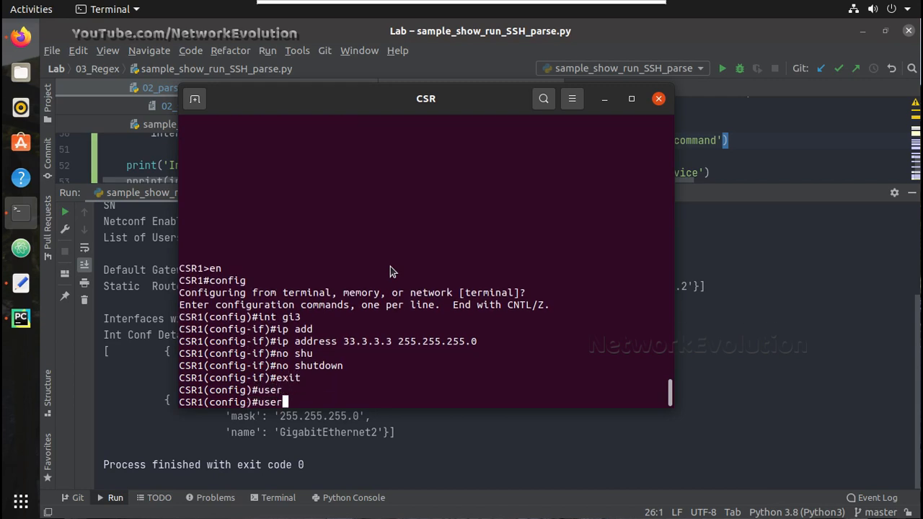
type("na")
key("Tab")
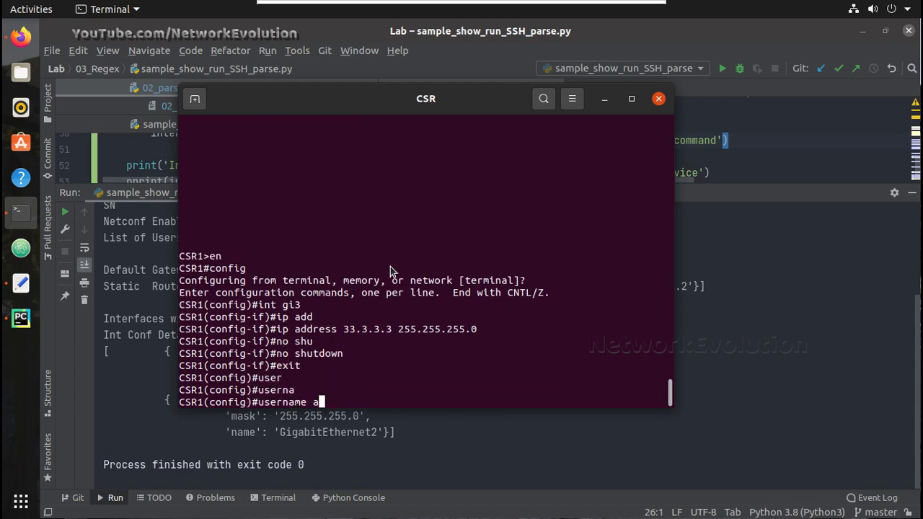
type("dmin3 ")
type("pri")
key("Tab")
type("15 ")
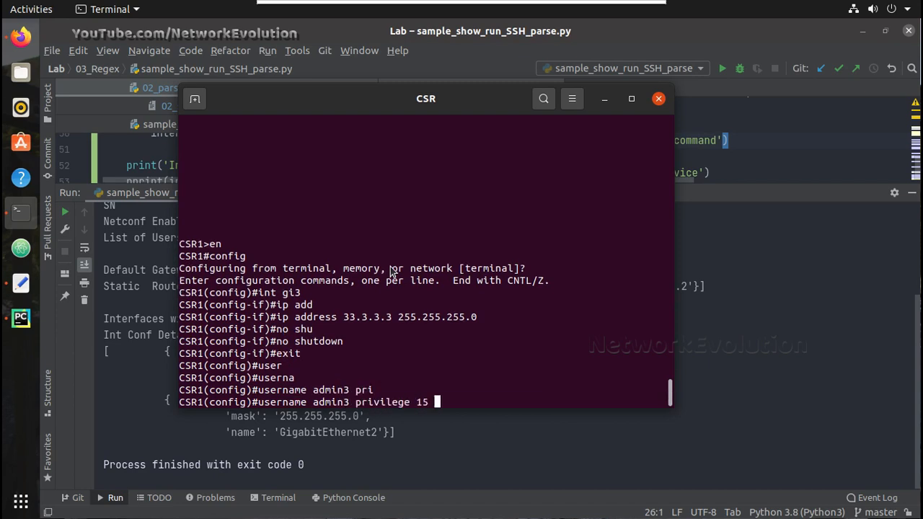
type("s")
key("Tab")
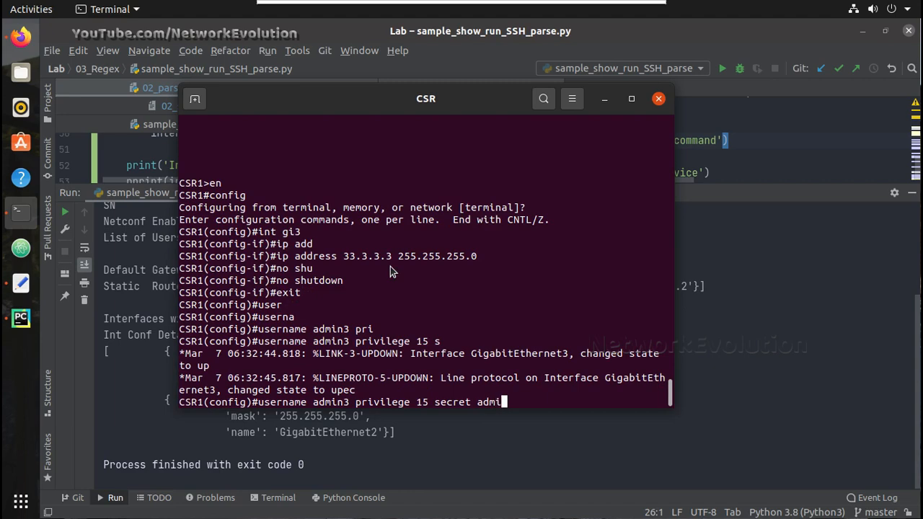
key("Return")
key("ctrl+z")
key("Return")
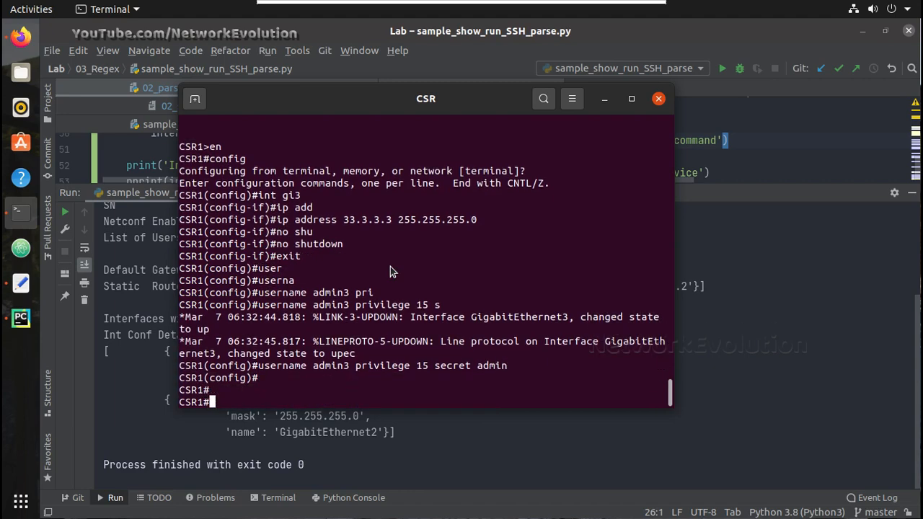
left_click(399, 417)
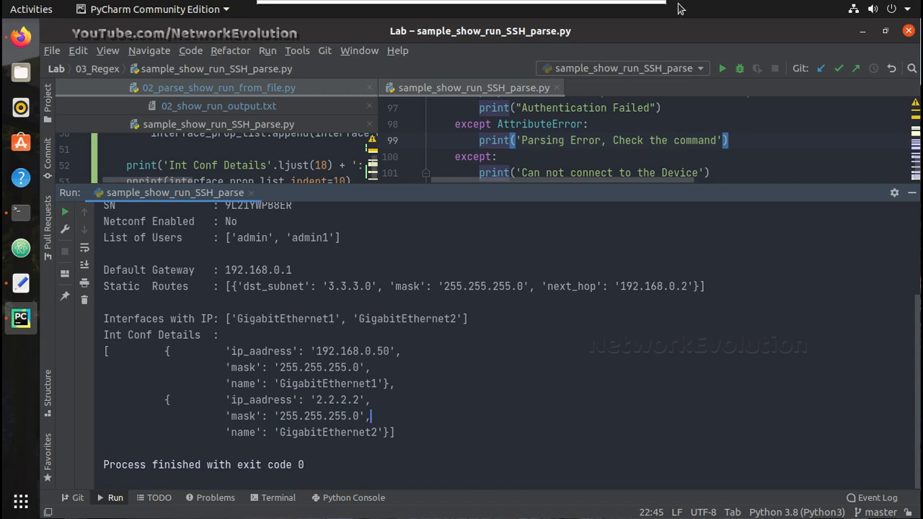
Step: Rerun 'sample_show_run_SSH_parse' against the lab CSR
left_click(576, 127)
right_click(575, 129)
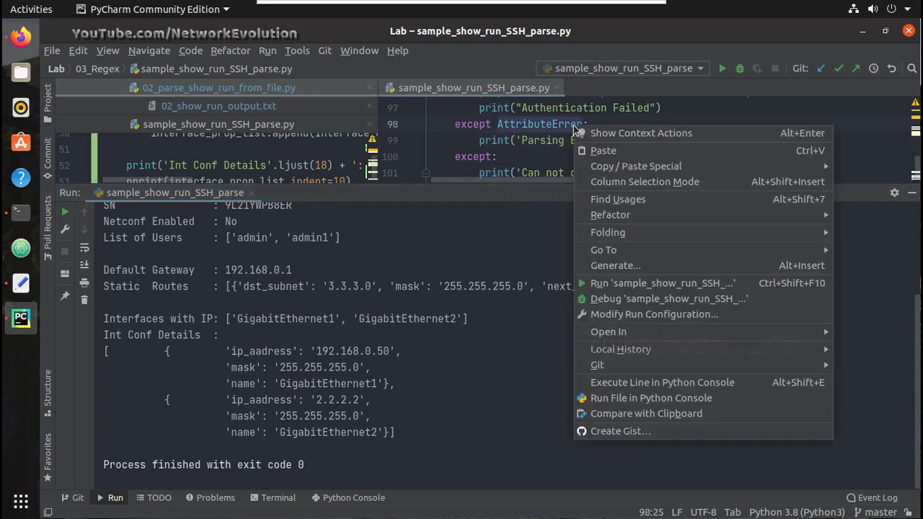
left_click(612, 286)
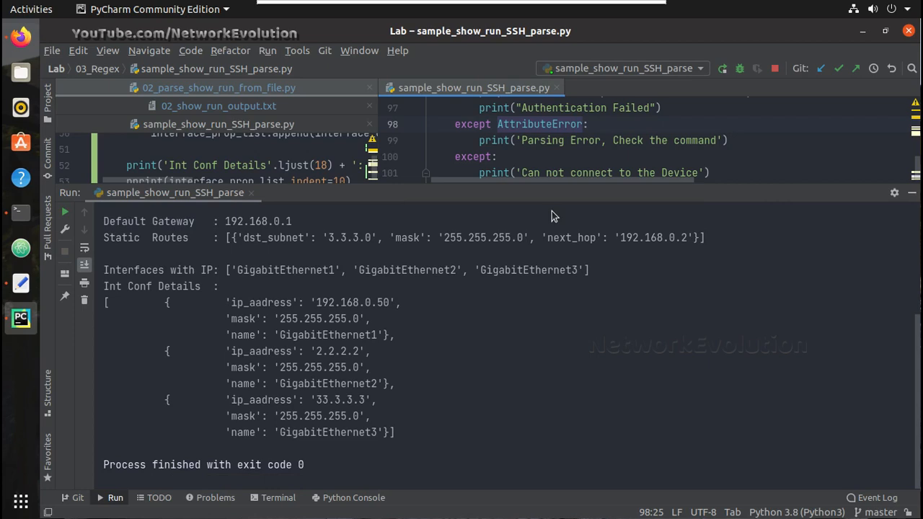
scroll(402, 286, "up", 4)
scroll(403, 287, "up", 2)
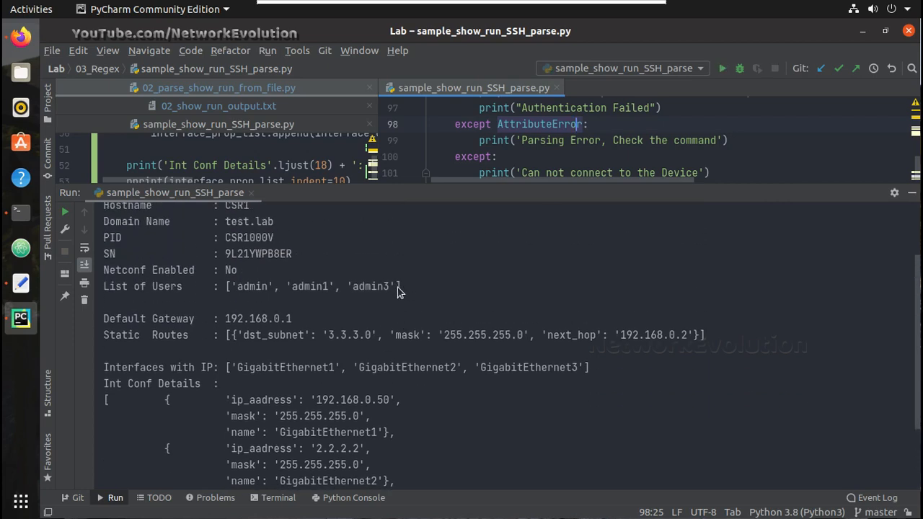
Step: Highlight the new user admin3 and the GigabitEthernet3 33.3.3.3 block in the output
left_click_drag(396, 287, 352, 286)
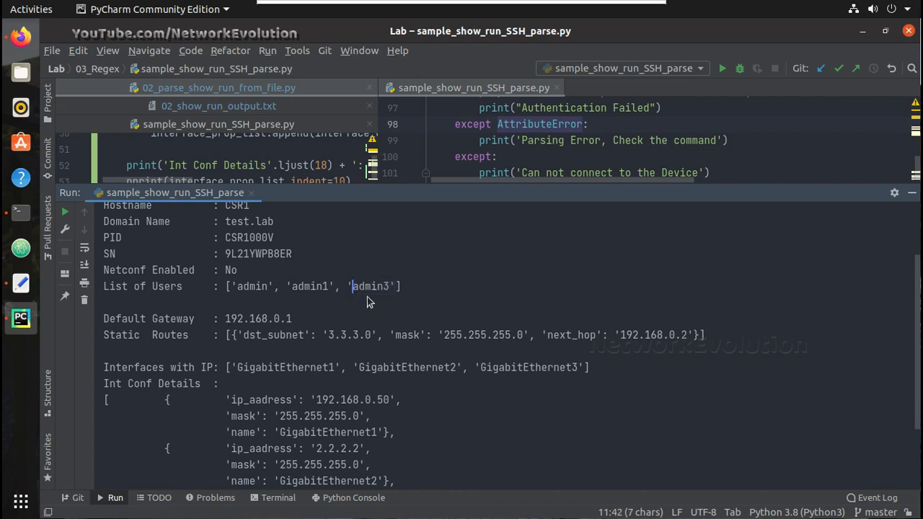
key("Escape")
scroll(440, 361, "down", 3)
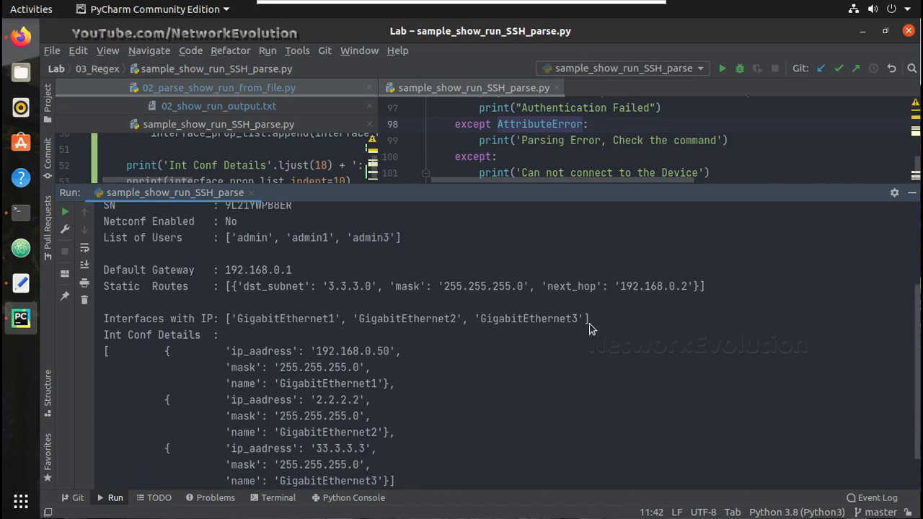
left_click_drag(591, 319, 456, 319)
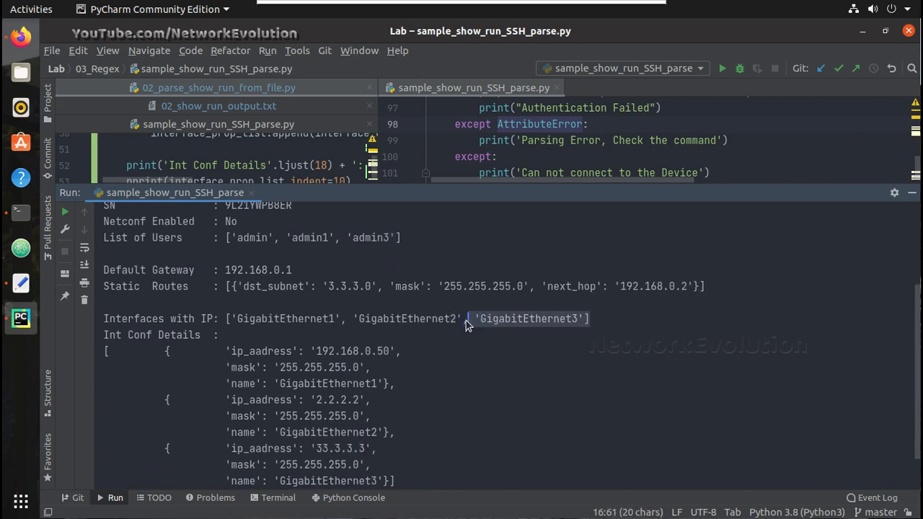
left_click(466, 320)
scroll(466, 320, "down", 3)
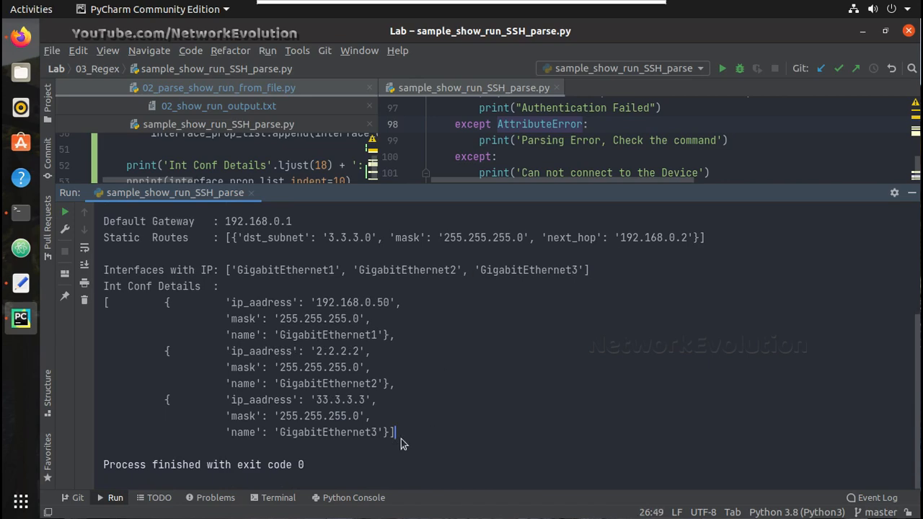
left_click_drag(401, 438, 137, 405)
left_click(137, 409)
Step: Change the final call's argument from lab_csr to devnet_csr
left_click(912, 193)
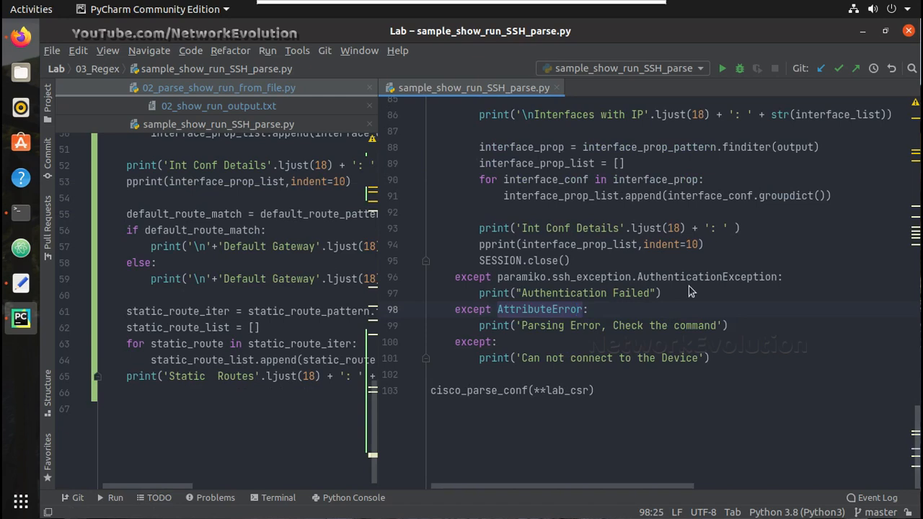
double_click(575, 390)
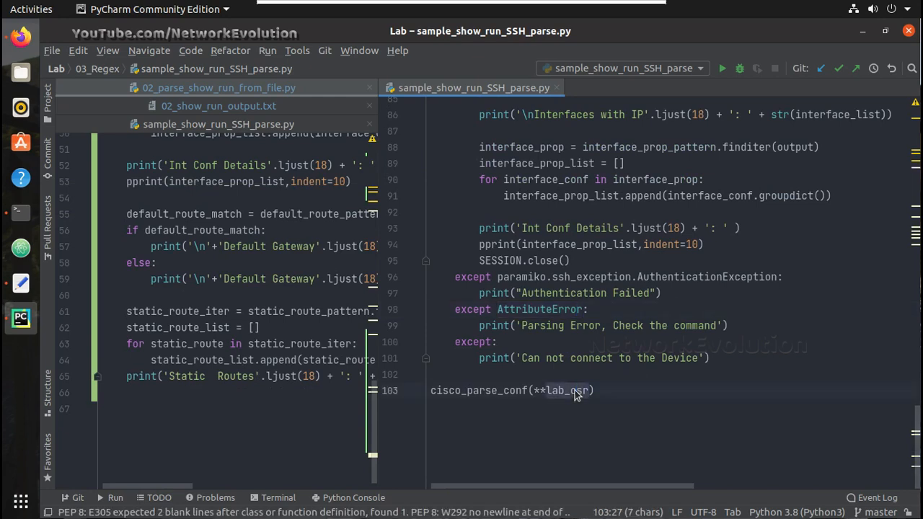
type("dev")
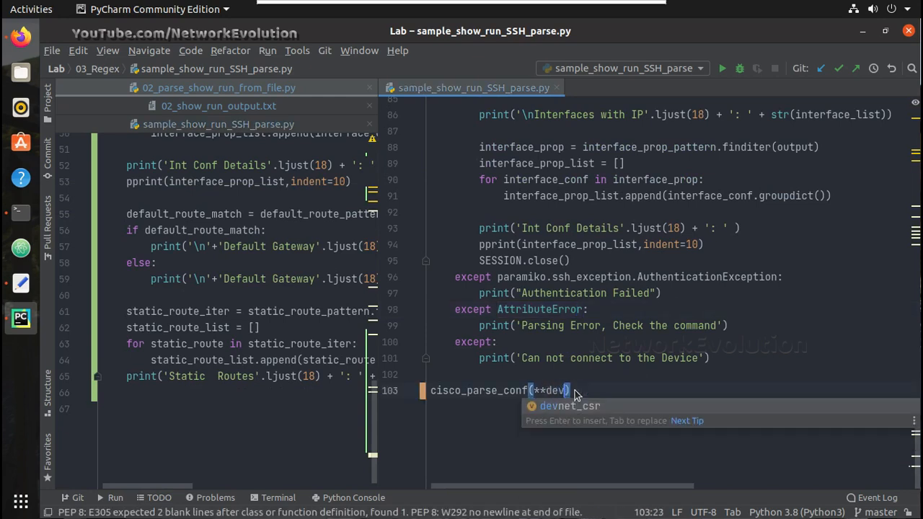
key("Tab")
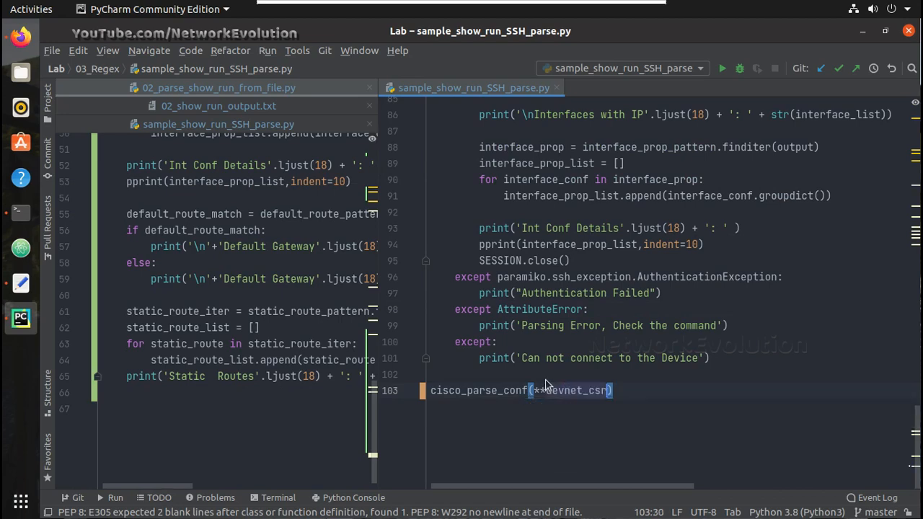
Step: Run the parser against the DevNet sandbox, showing csr1000v-1 with users developer, root and cisco
right_click(523, 375)
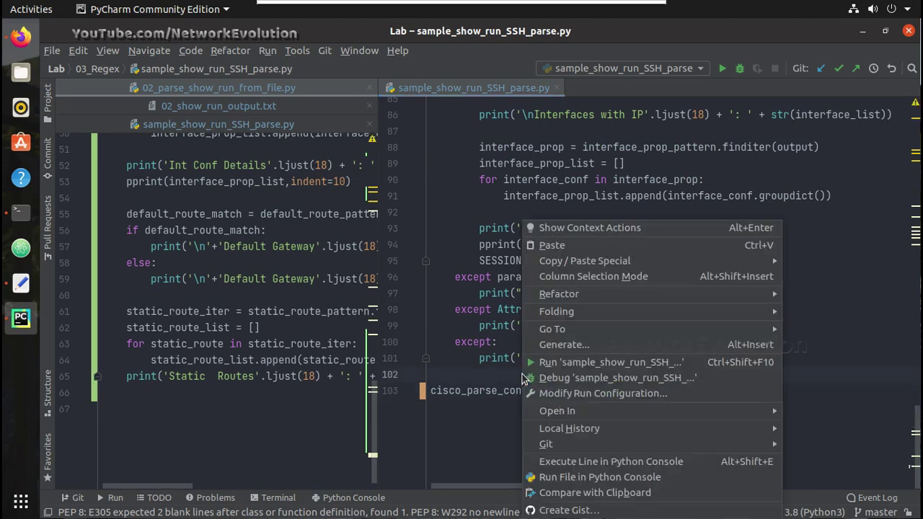
left_click(563, 364)
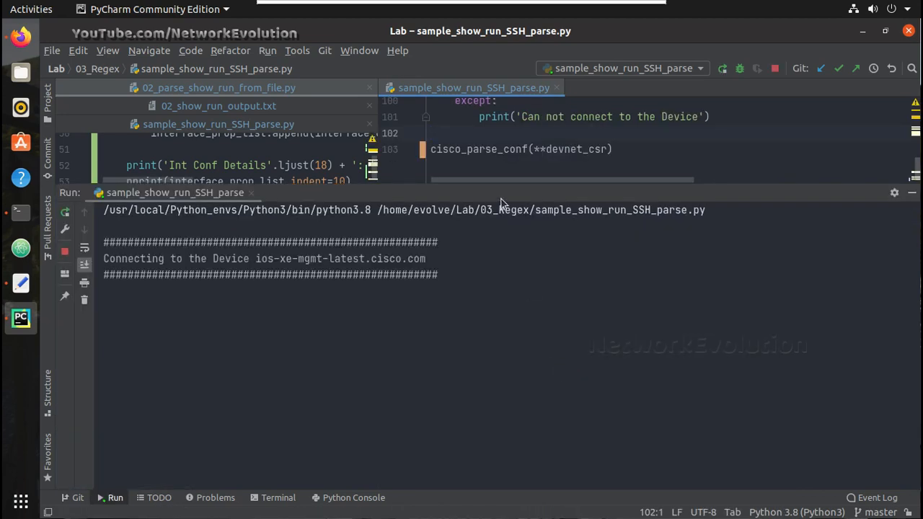
left_click_drag(505, 194, 494, 201)
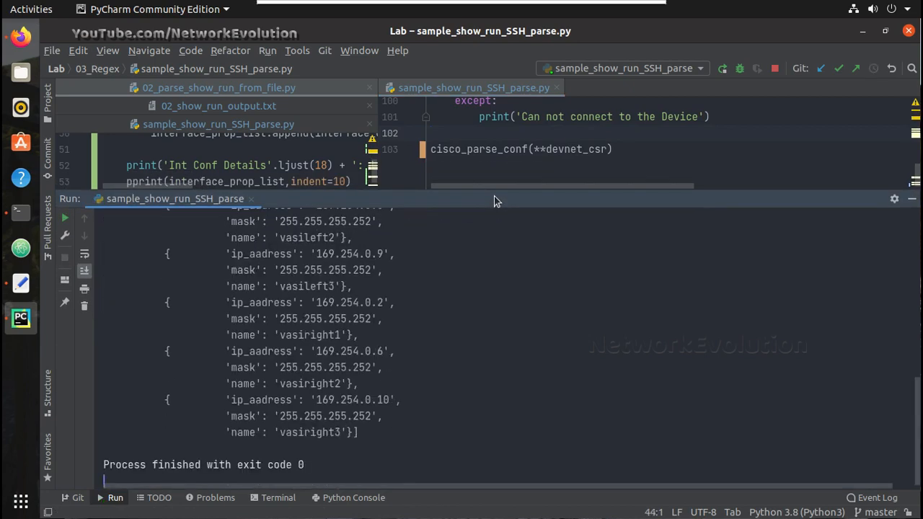
scroll(440, 399, "up", 5)
scroll(441, 399, "up", 5)
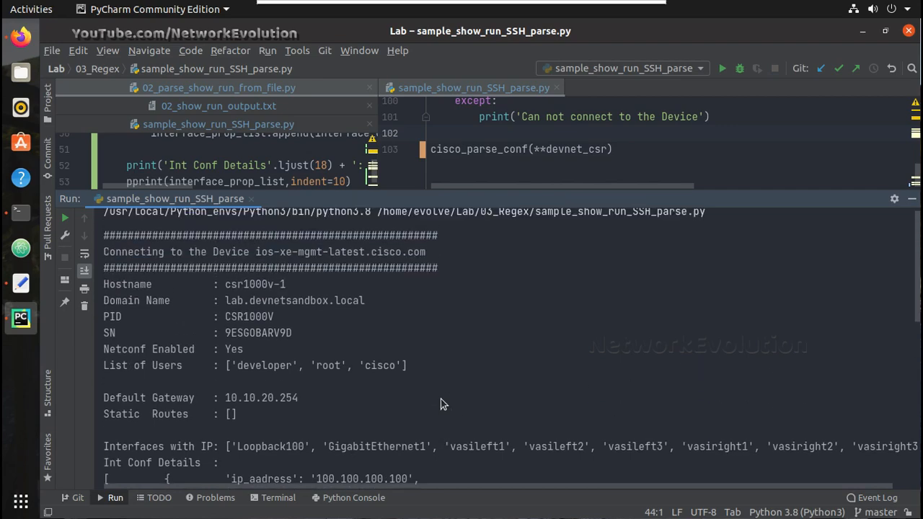
scroll(441, 399, "up", 5)
scroll(441, 399, "down", 5)
scroll(441, 398, "down", 5)
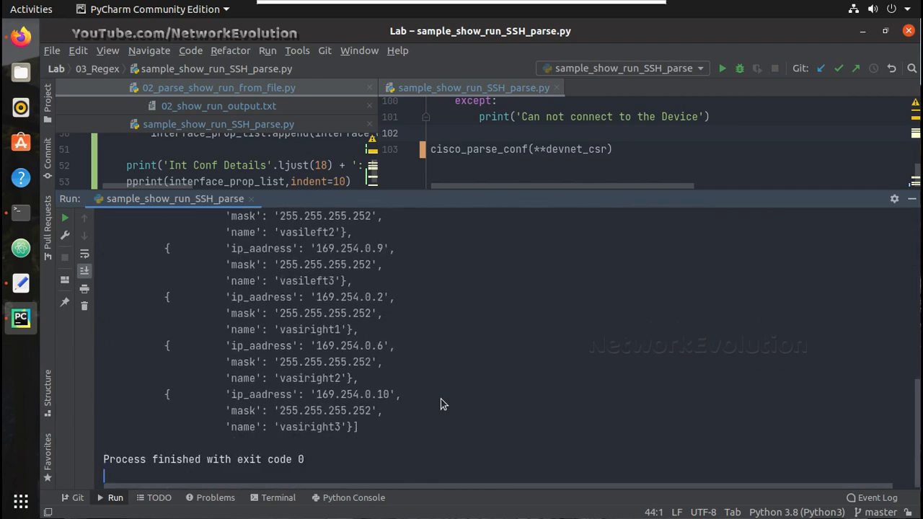
scroll(441, 399, "up", 8)
scroll(440, 399, "up", 5)
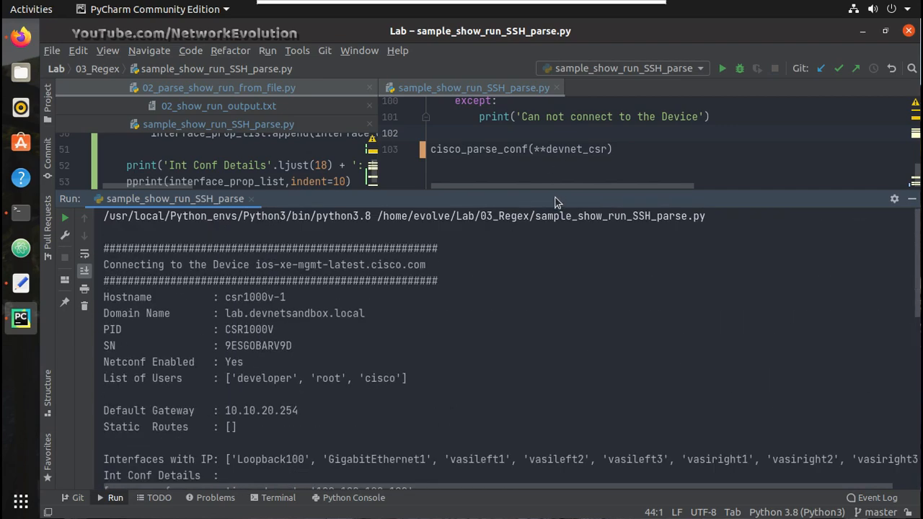
Step: Shrink the run output and return to the script's imports and regex patterns
left_click_drag(556, 202, 563, 343)
scroll(606, 216, "up", 5)
scroll(606, 216, "up", 5)
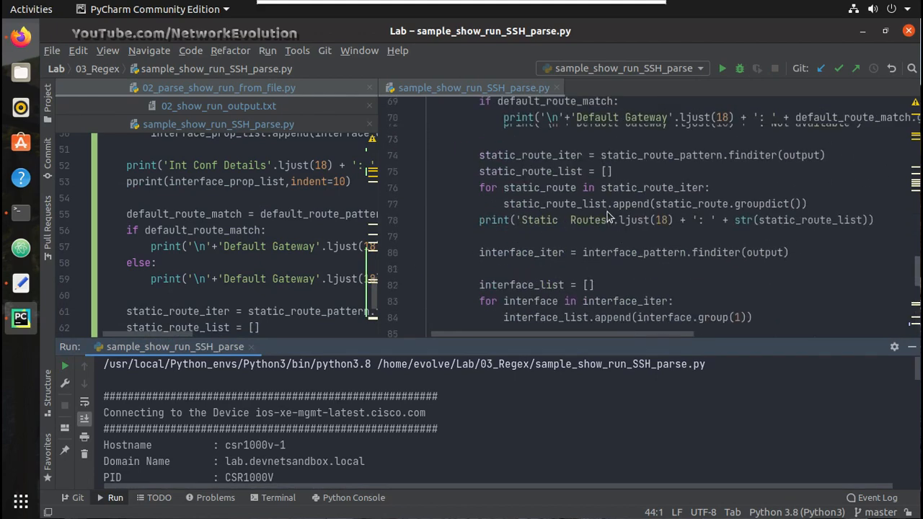
scroll(606, 216, "up", 3)
left_click_drag(624, 342, 623, 430)
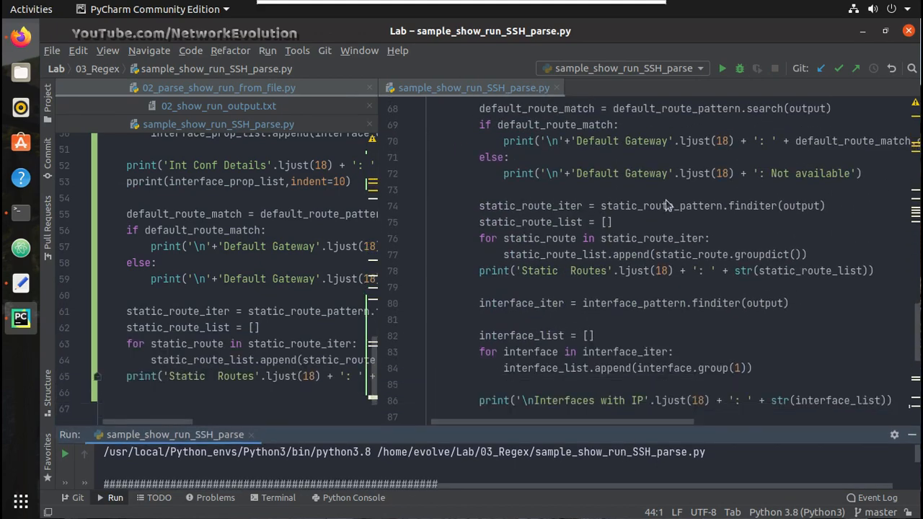
scroll(666, 200, "up", 3)
scroll(665, 204, "up", 5)
scroll(665, 204, "up", 5)
scroll(666, 204, "up", 5)
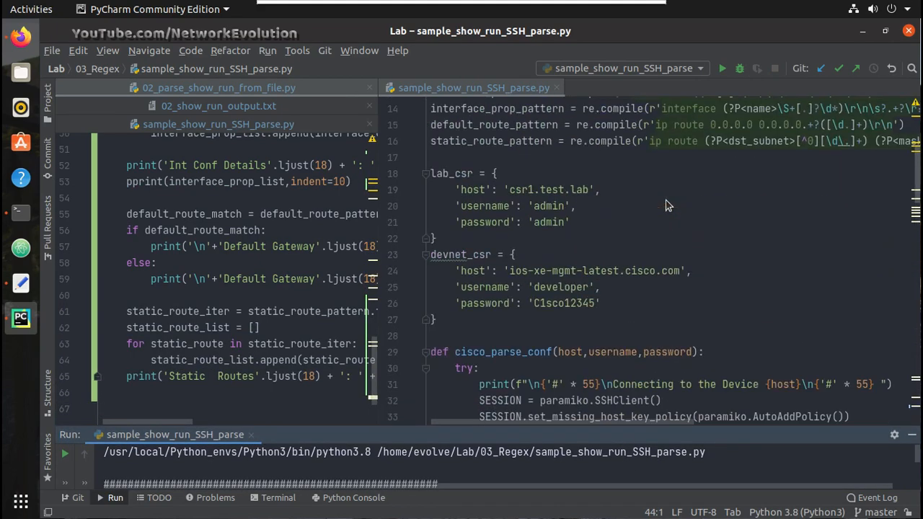
scroll(666, 204, "up", 3)
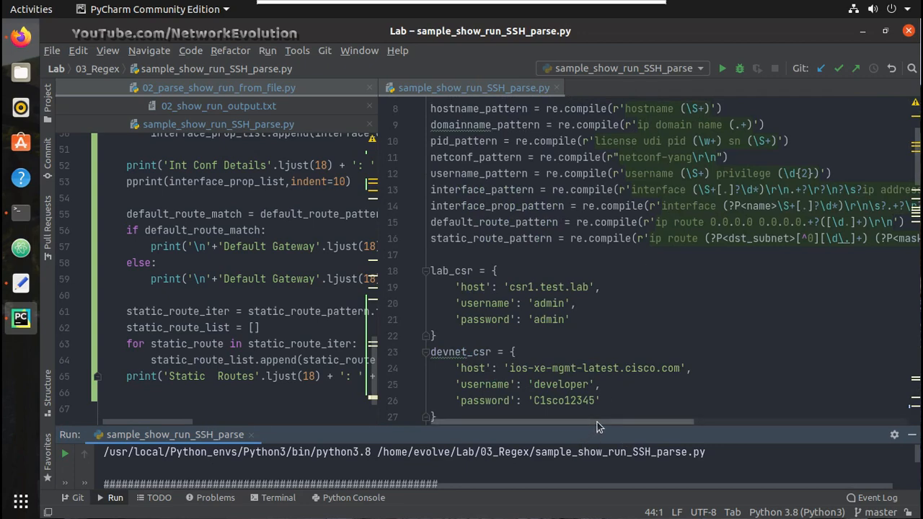
mouse_move(597, 423)
left_mouse_down()
mouse_move(731, 423)
mouse_move(720, 423)
left_mouse_up()
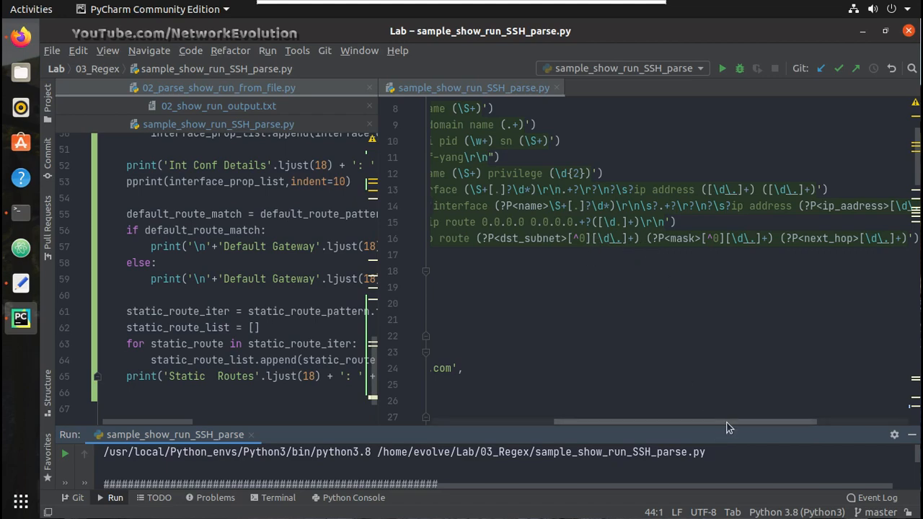
mouse_move(716, 422)
left_mouse_down()
mouse_move(820, 423)
mouse_move(588, 422)
left_mouse_up()
scroll(636, 297, "up", 5)
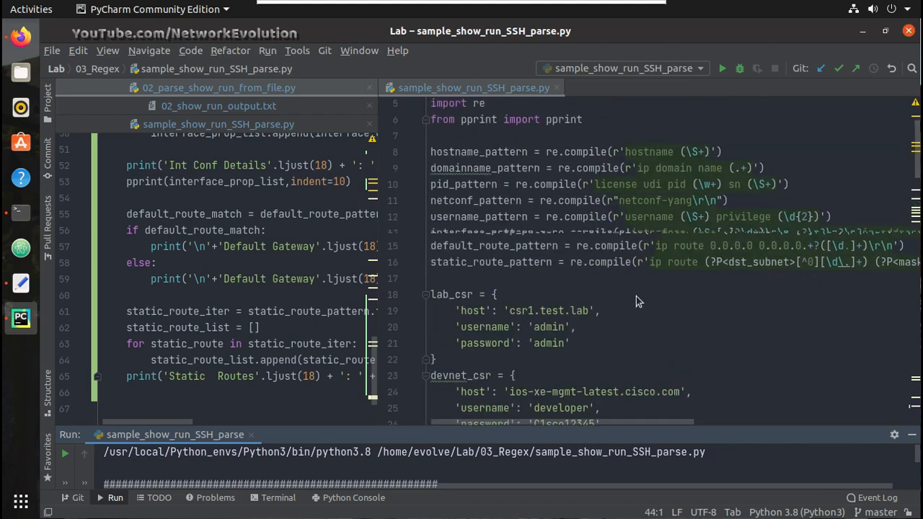
left_click(513, 202)
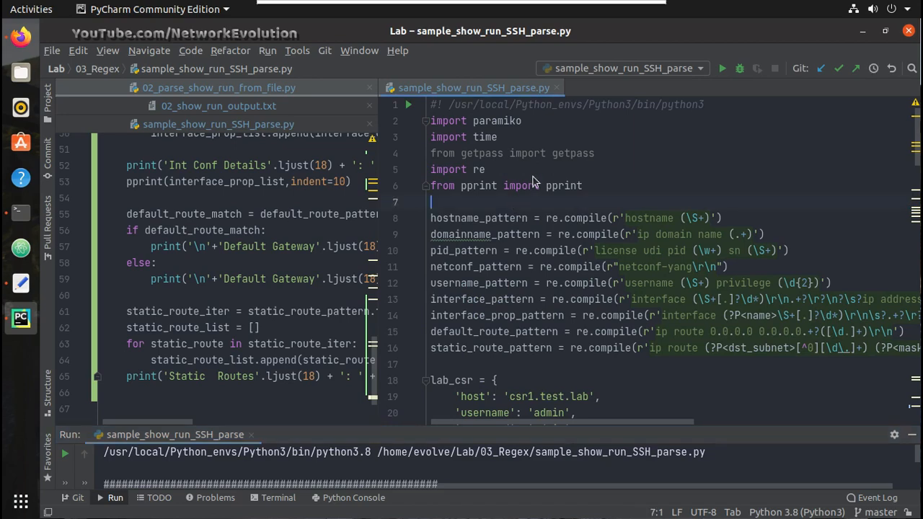